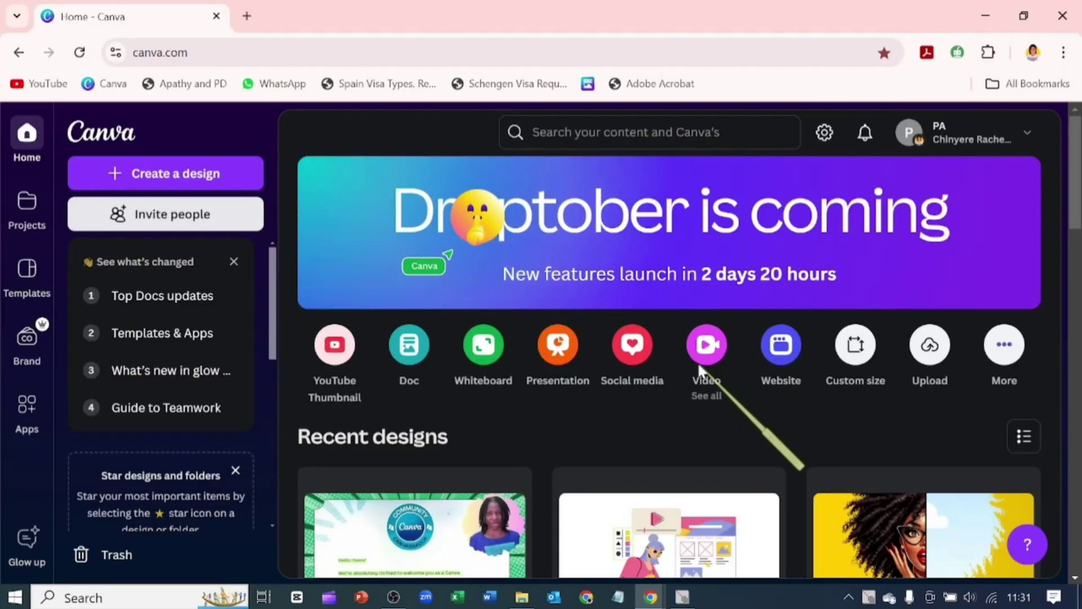
Create a new blank Video (1080p) design
click(705, 359)
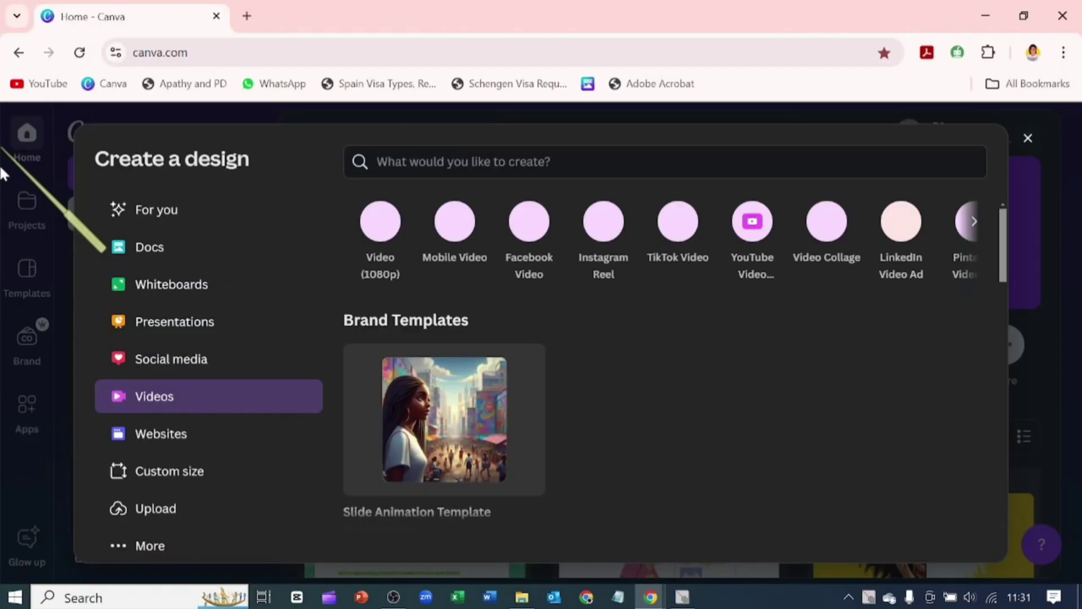
click(381, 226)
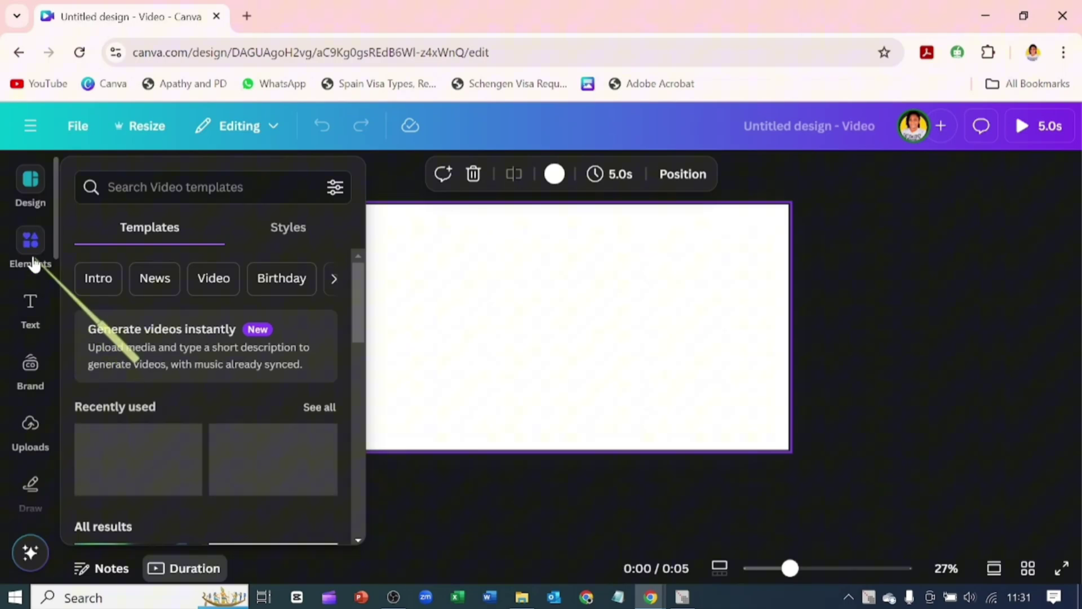
Search the elements for "Cartoon background" and limit the results to graphics
click(32, 248)
click(193, 181)
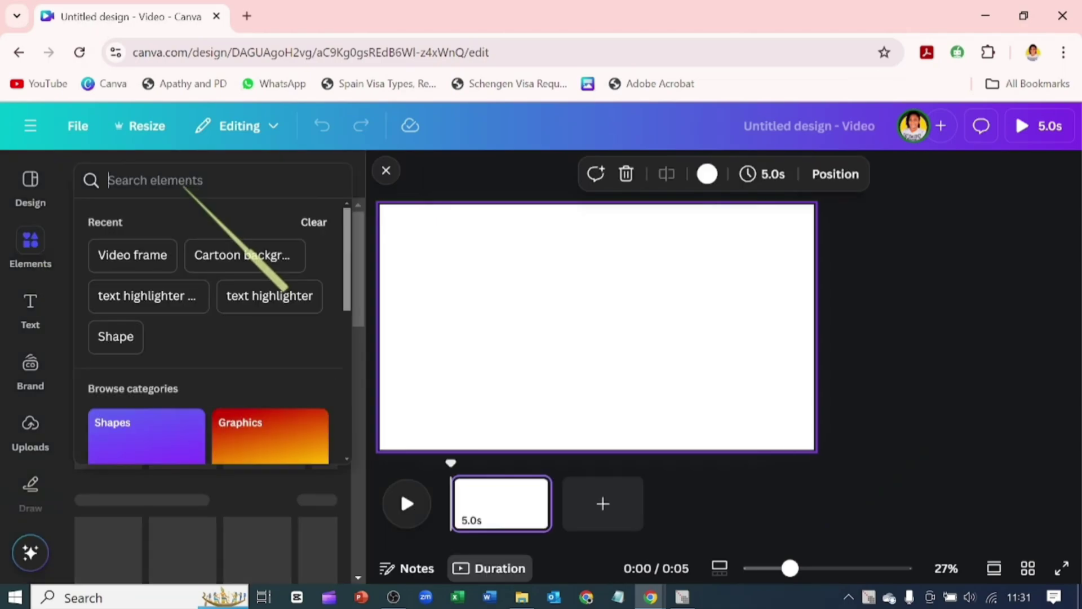
click(204, 272)
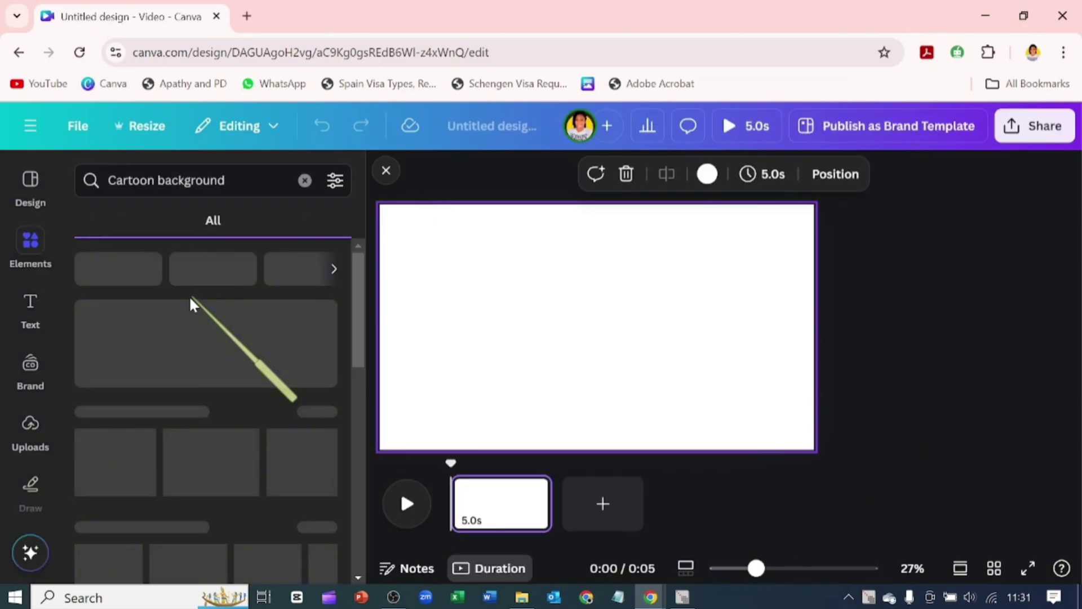
click(136, 230)
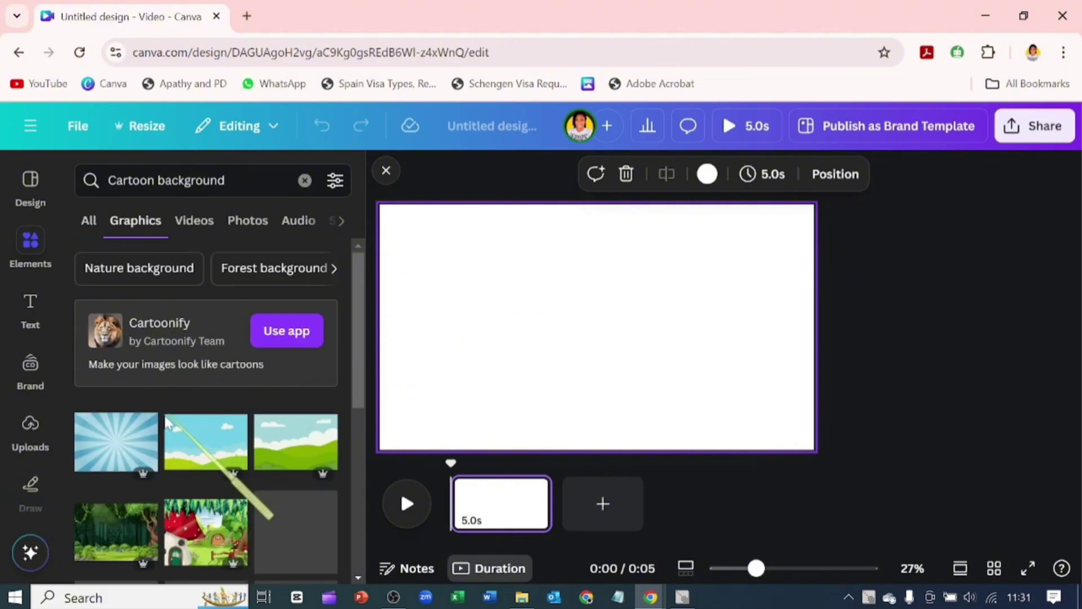
Set the green burst graphic from the blue sunburst's Magic Recommendations as the page background, deleting the blue sunburst from the page
click(115, 458)
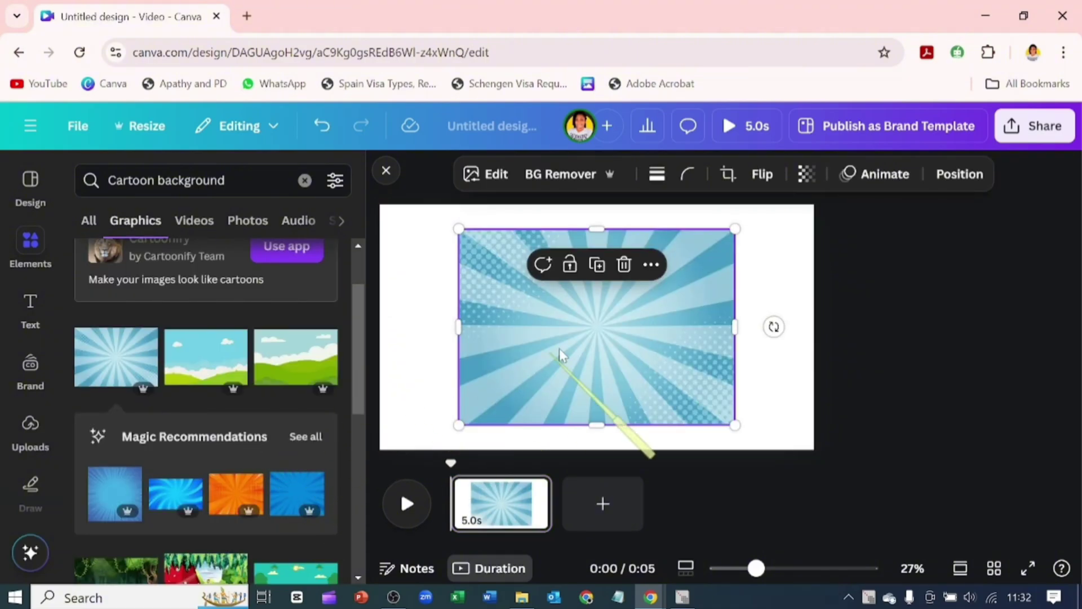
click(622, 266)
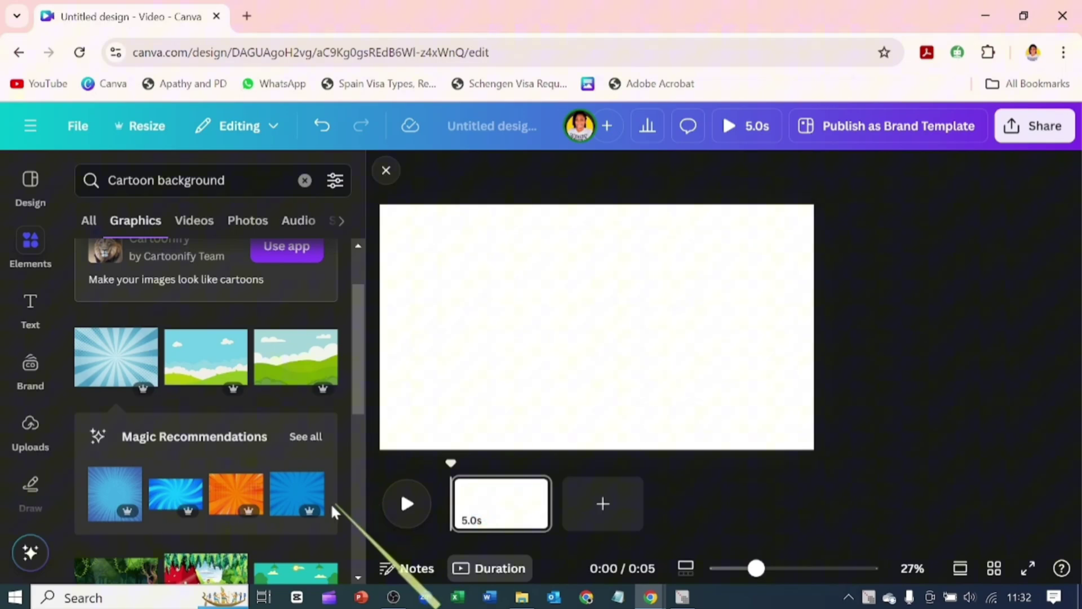
click(306, 437)
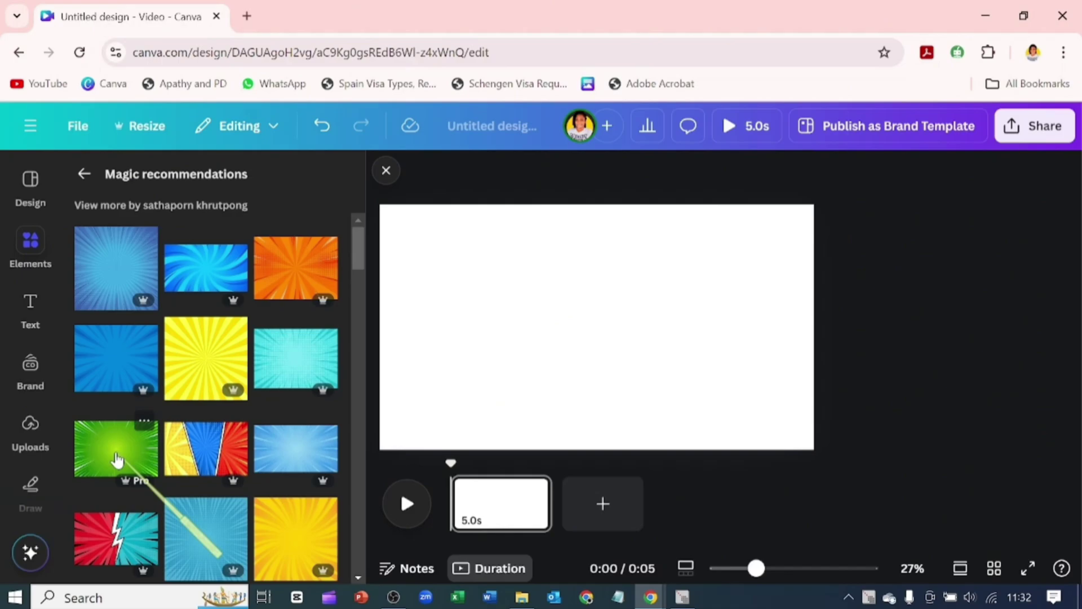
click(117, 459)
click(651, 265)
scroll(800, 485, down, 3)
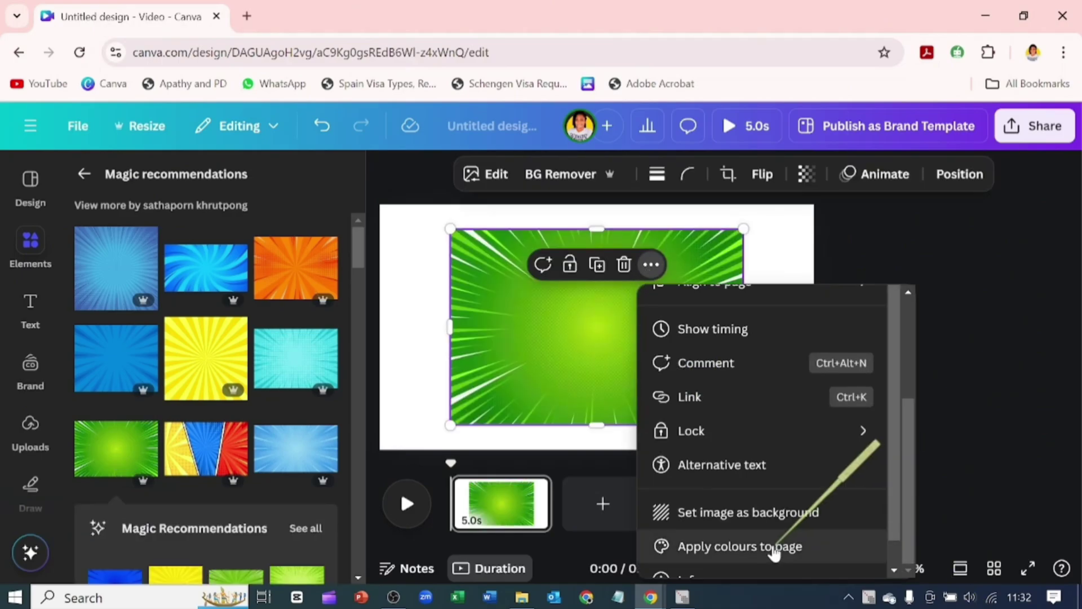
click(763, 516)
Replace the element search with "Video frame" and limit the results to frames
click(84, 174)
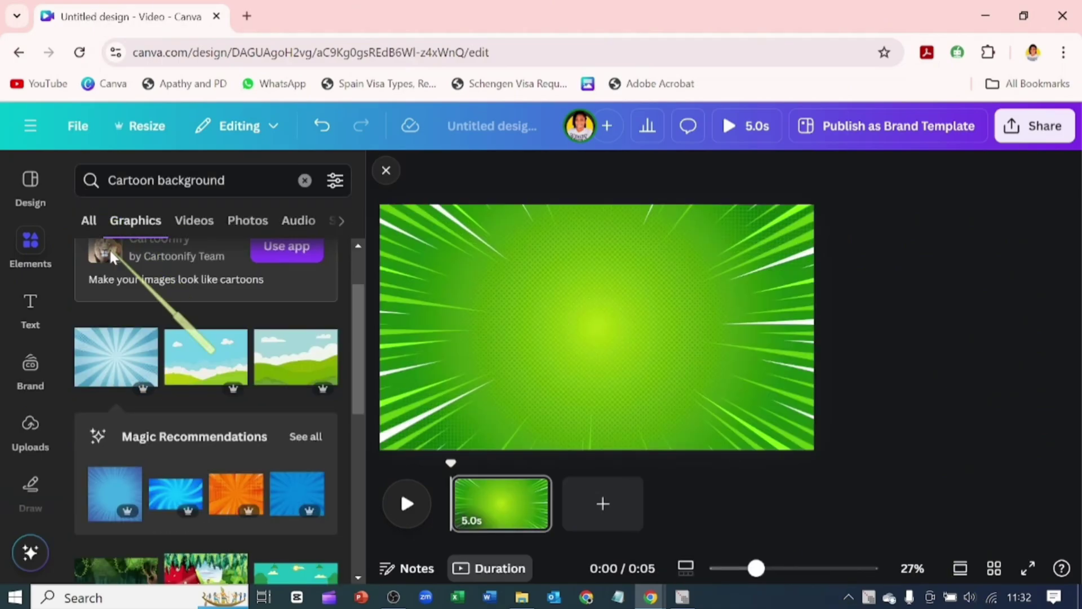
click(303, 181)
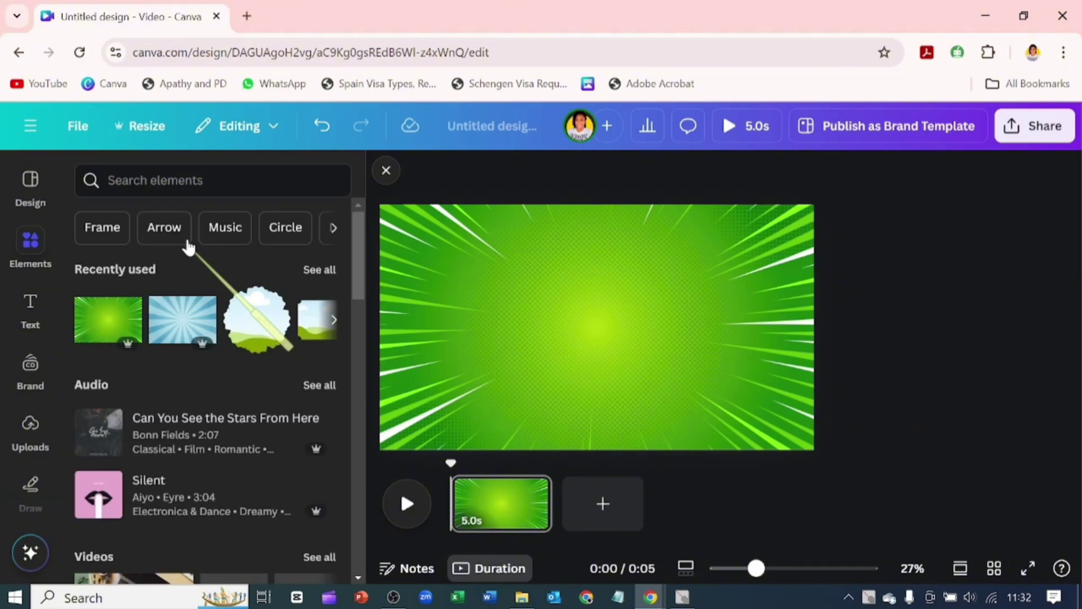
click(262, 252)
click(131, 222)
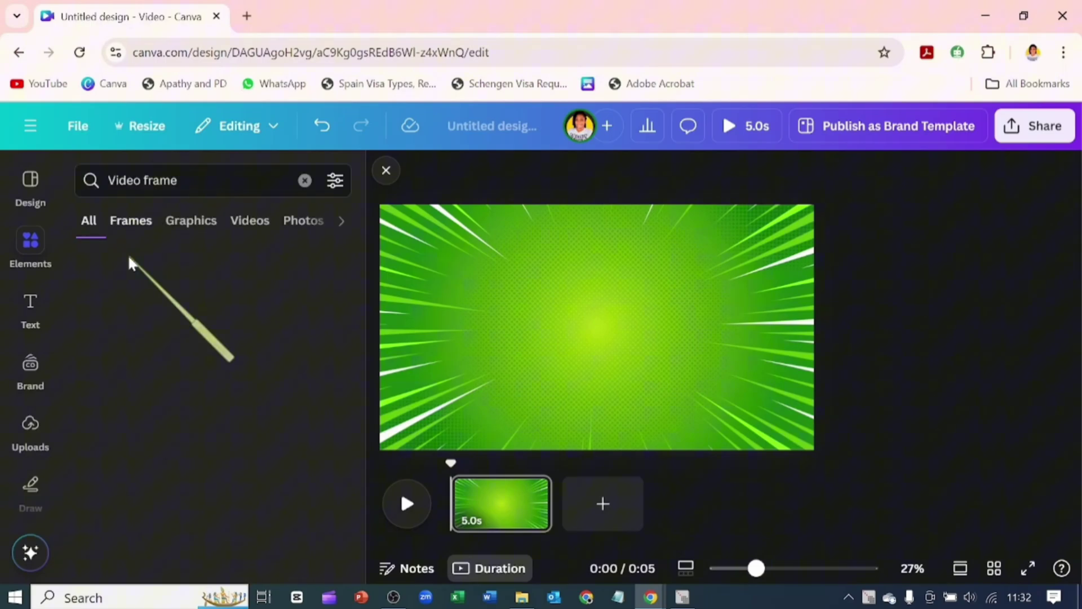
Add the landscape frame with notched corners and enlarge it to cover most of the page, leaving a green border
scroll(237, 371, down, 5)
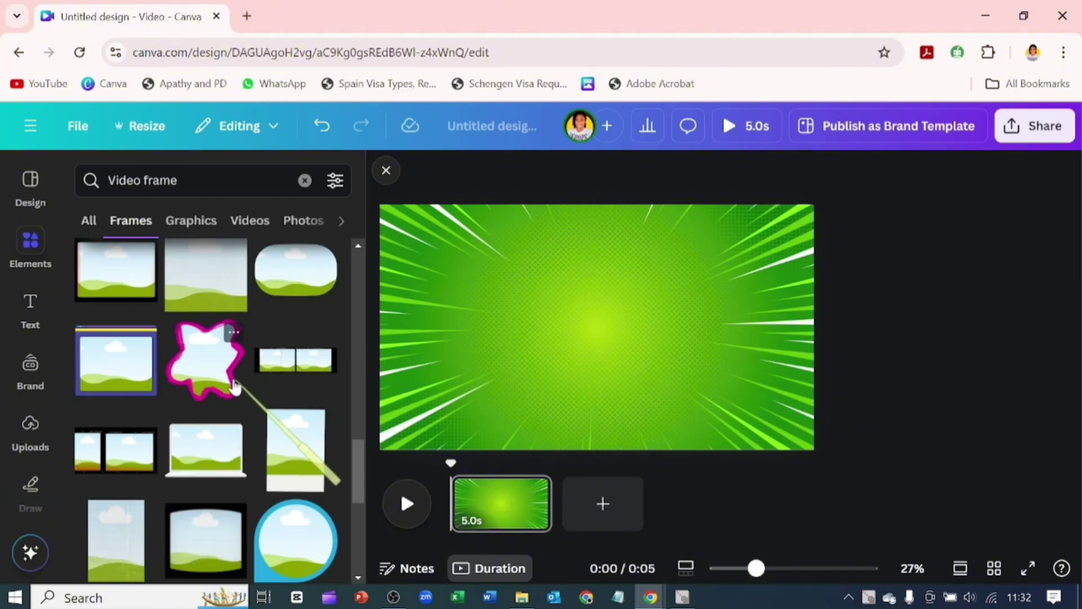
click(276, 401)
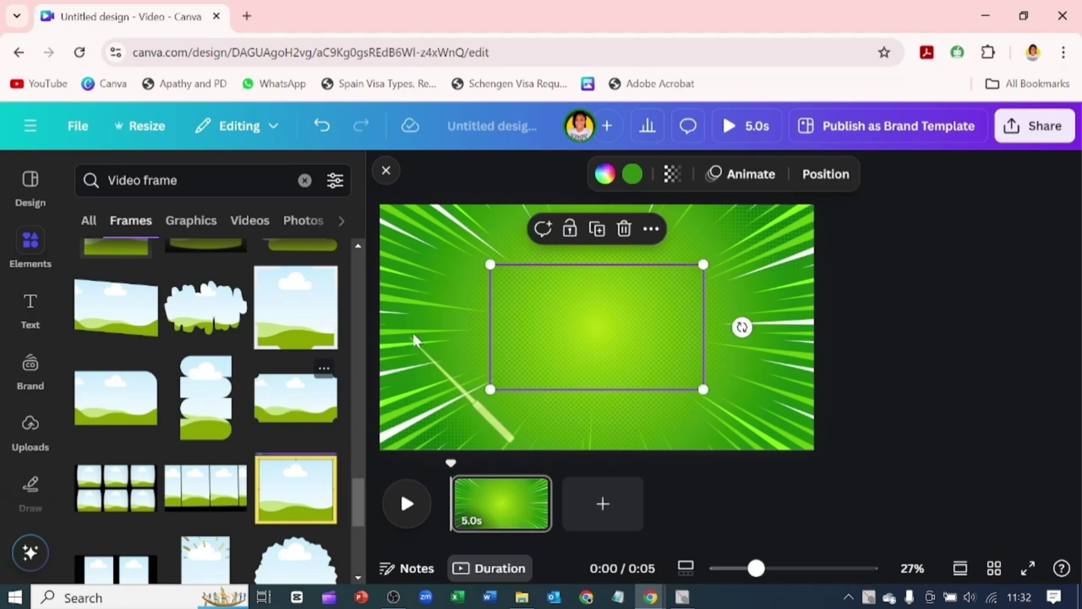
drag(490, 389, 407, 443)
click(322, 134)
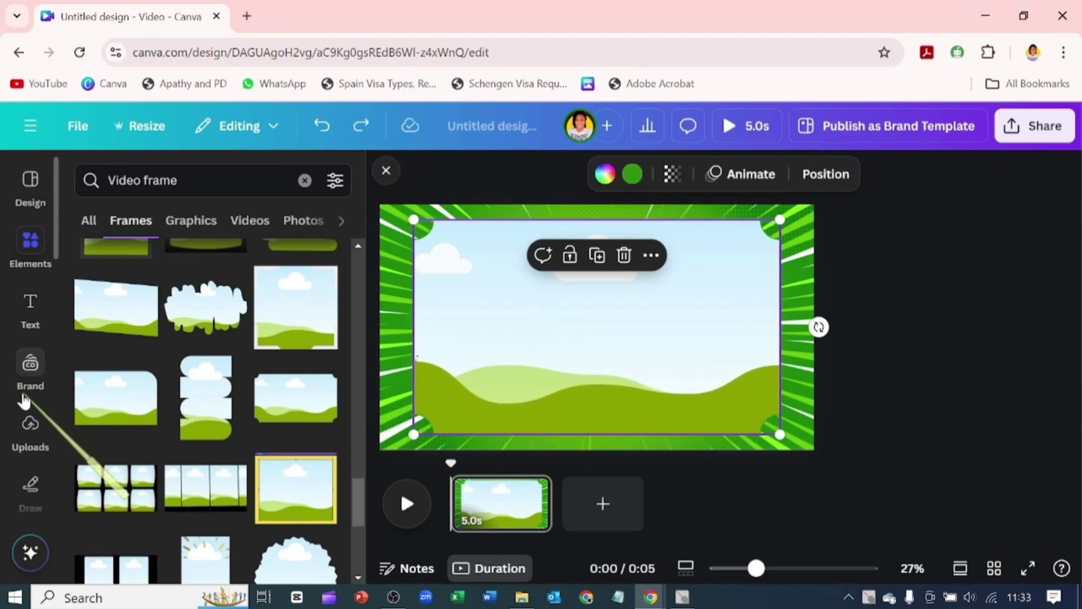
Fill the frame with the uploaded white Community Canvassador letter image and crop it so the Canva badge shows at the top
click(31, 434)
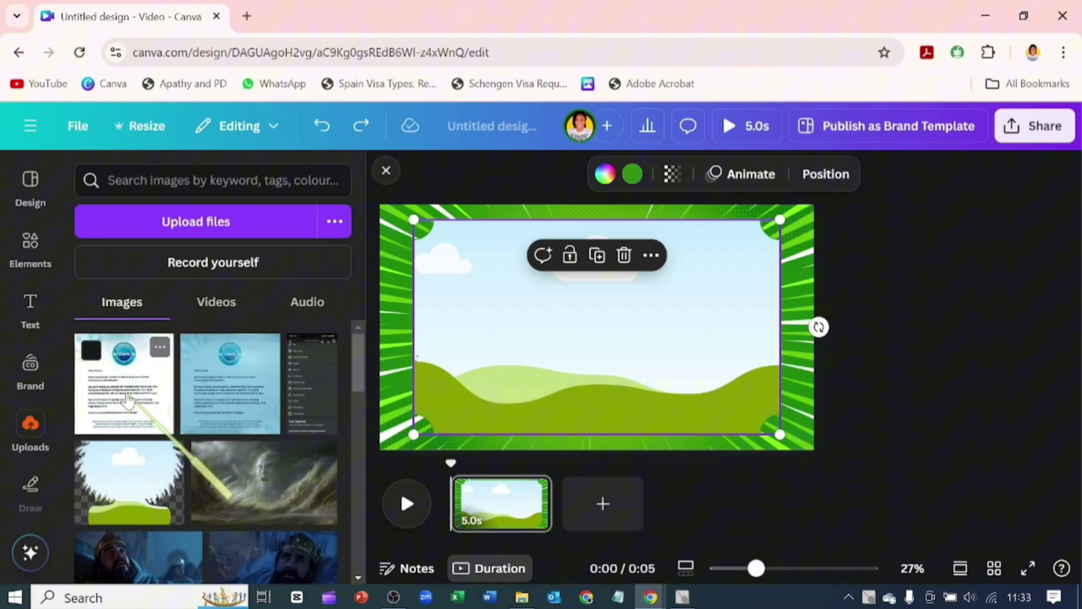
drag(128, 398, 469, 373)
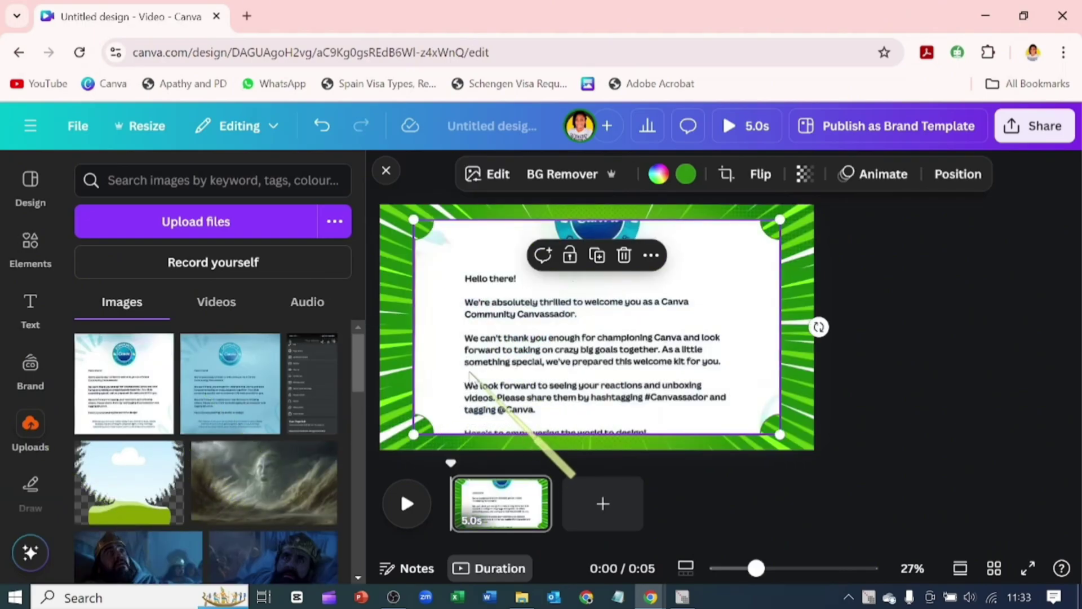
double_click(471, 358)
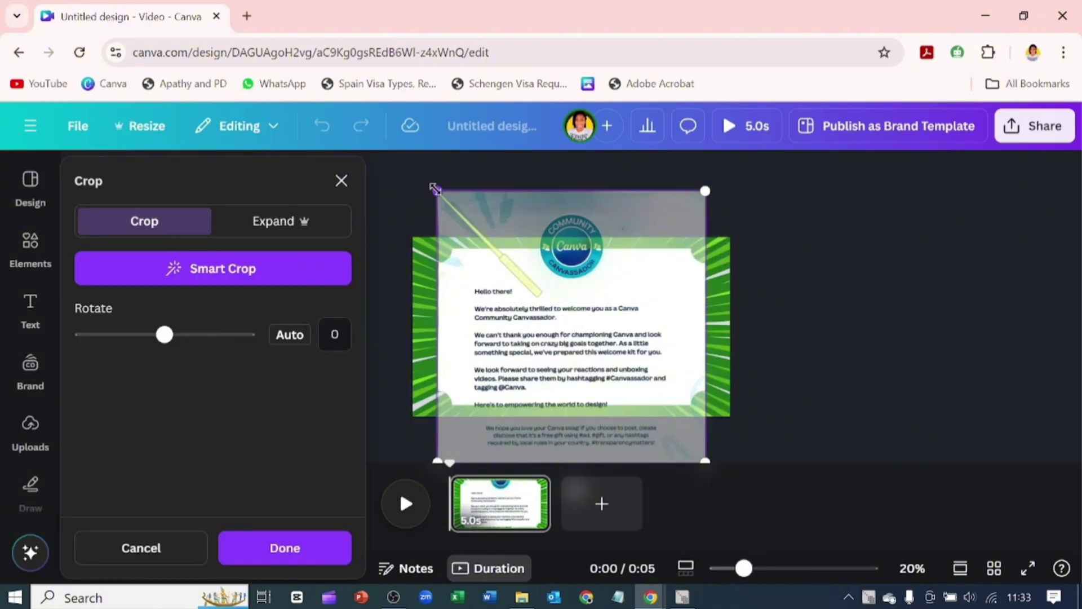
drag(435, 188, 431, 230)
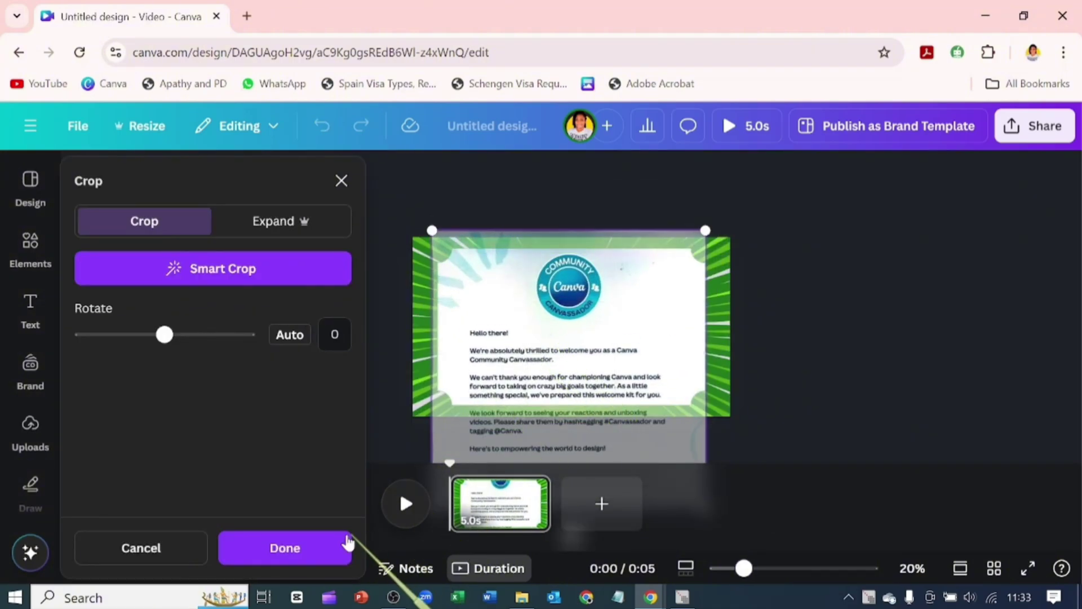
click(310, 546)
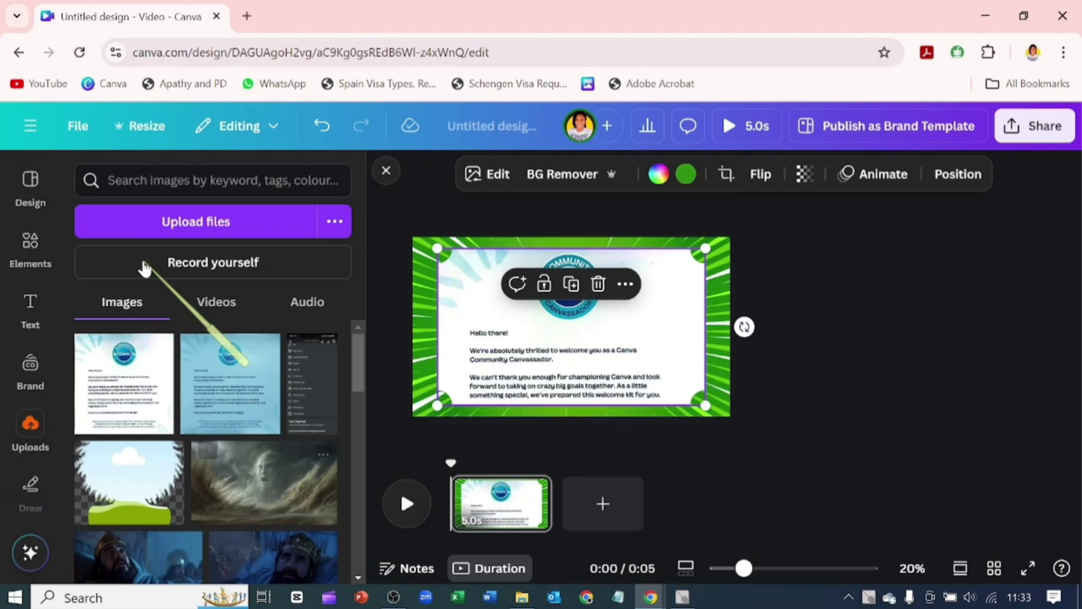
Place a scalloped circle frame in the page's upper-right corner and position a duplicate of it below and to its left
click(26, 248)
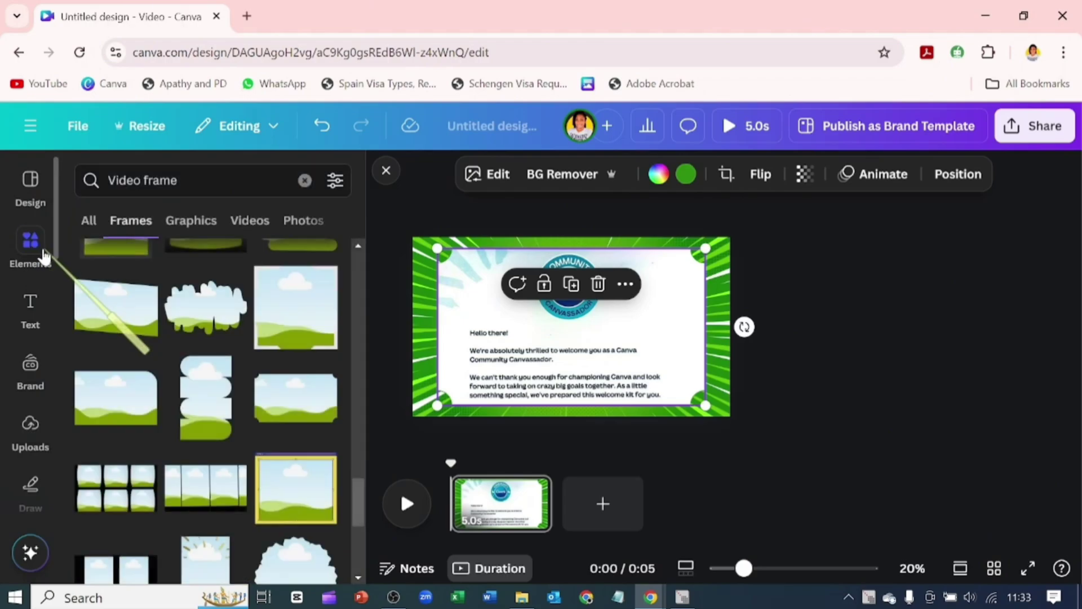
scroll(279, 451, down, 3)
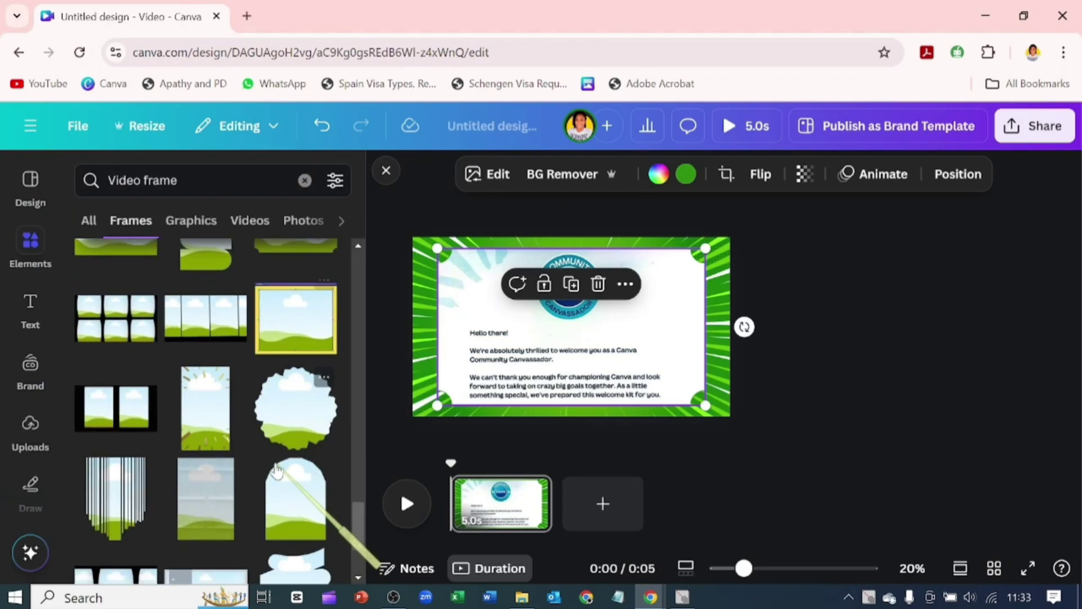
click(281, 424)
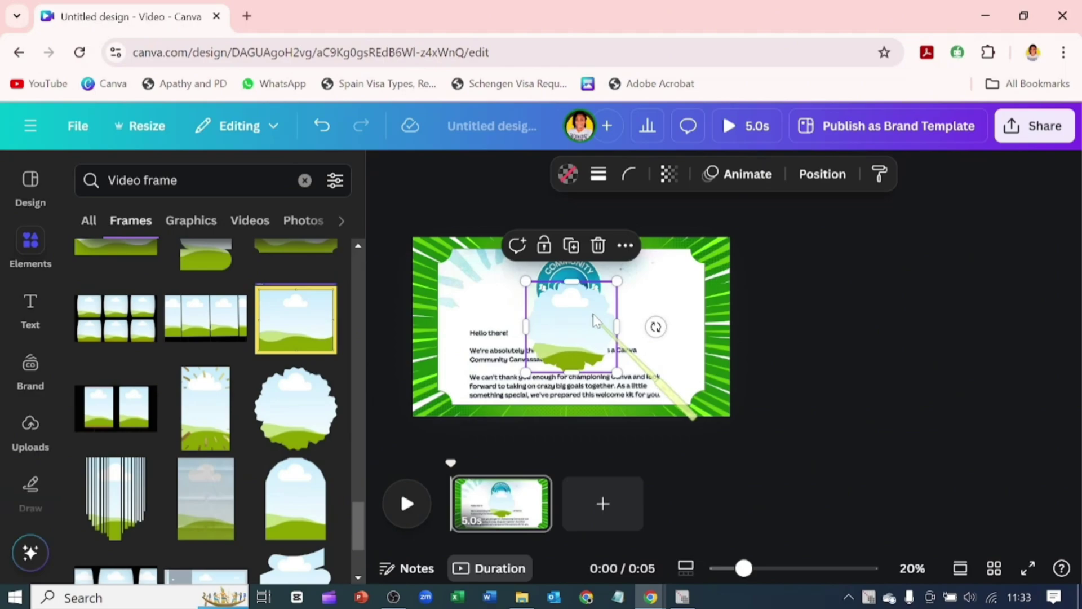
drag(595, 320, 691, 302)
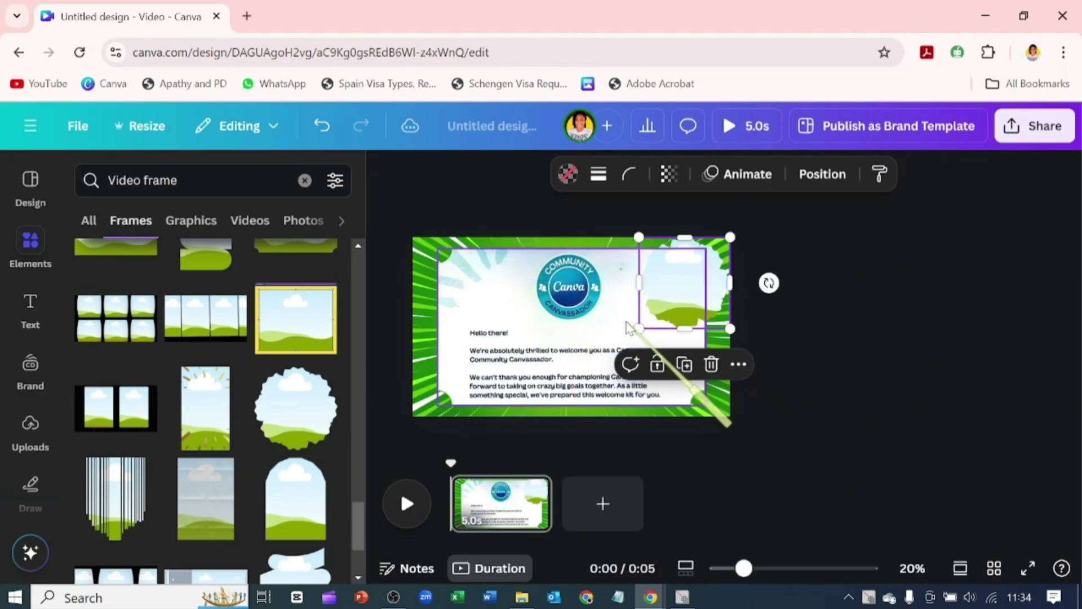
click(684, 364)
drag(681, 312, 624, 357)
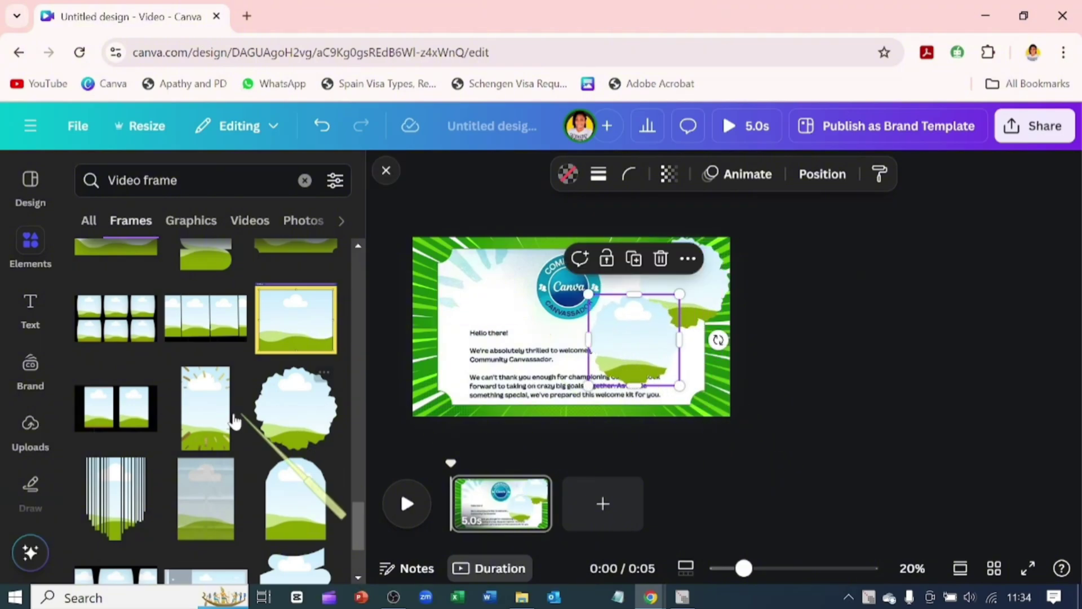
Fill the duplicated scalloped frame with the uploaded 12.0s video of the woman in blue
click(32, 427)
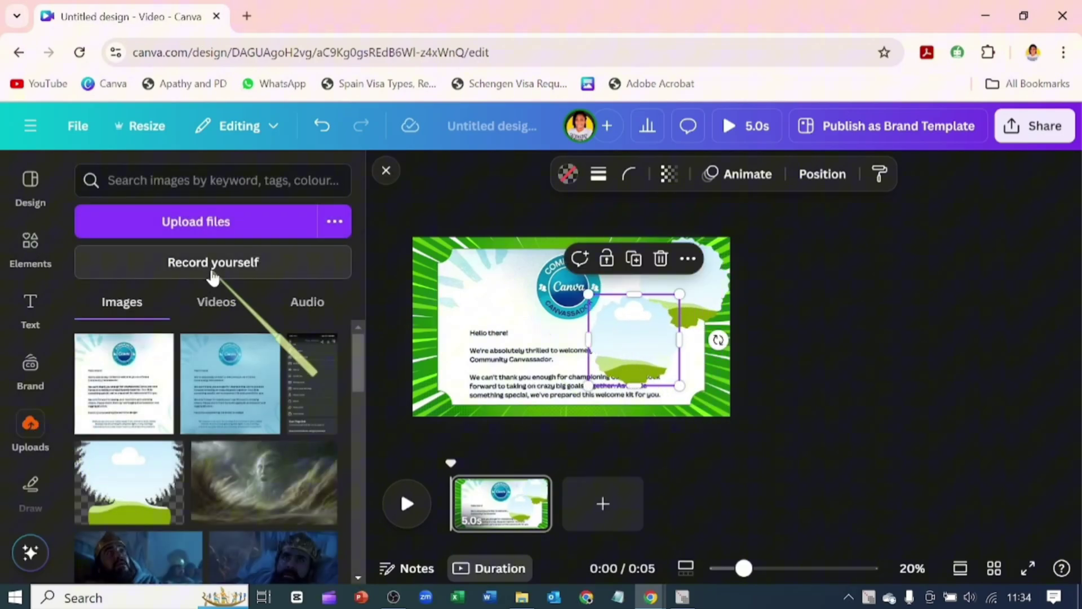
click(208, 307)
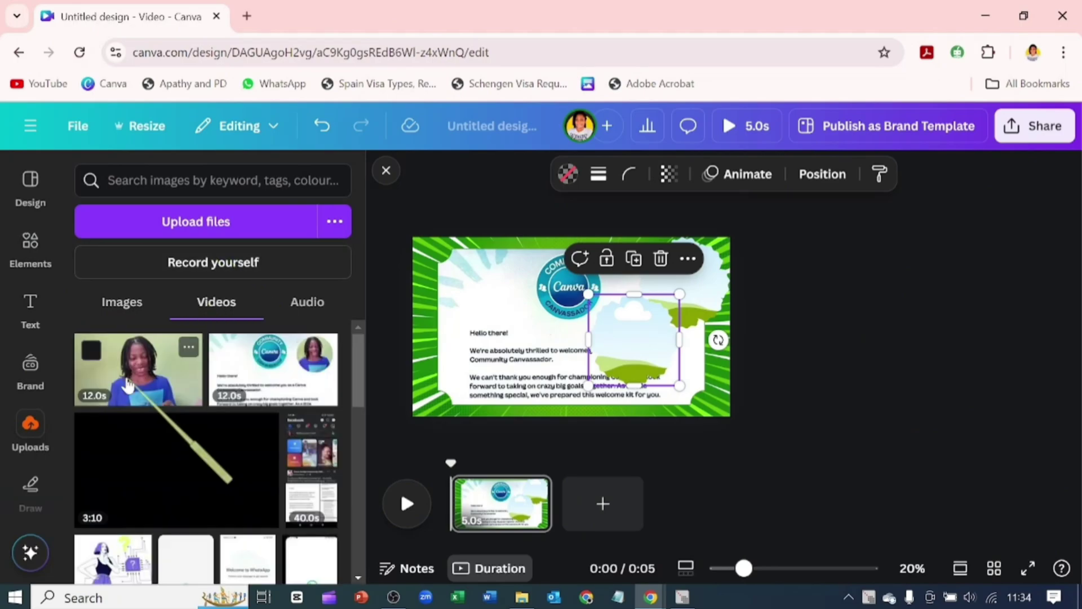
drag(145, 375, 623, 348)
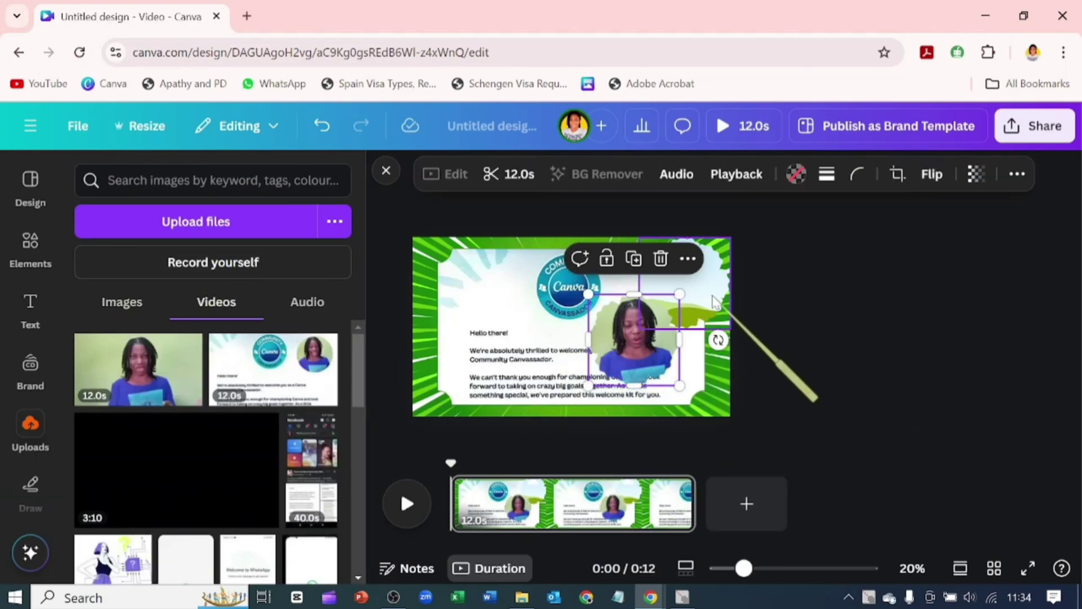
Colour the empty scalloped frame in the page's upper-right corner with the pale yellow-to-pink gradient
click(715, 326)
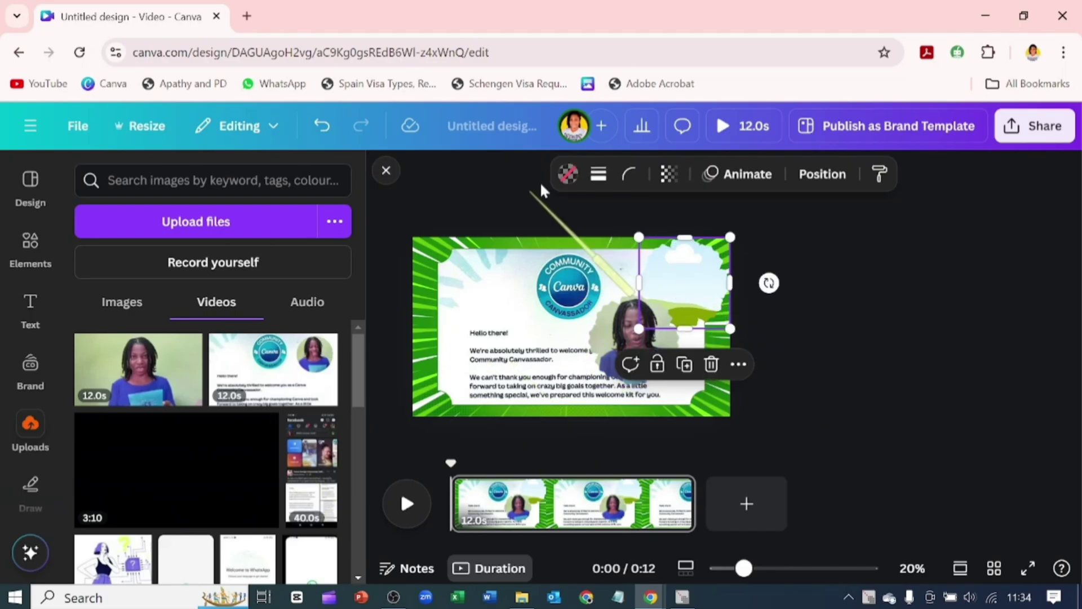
click(568, 175)
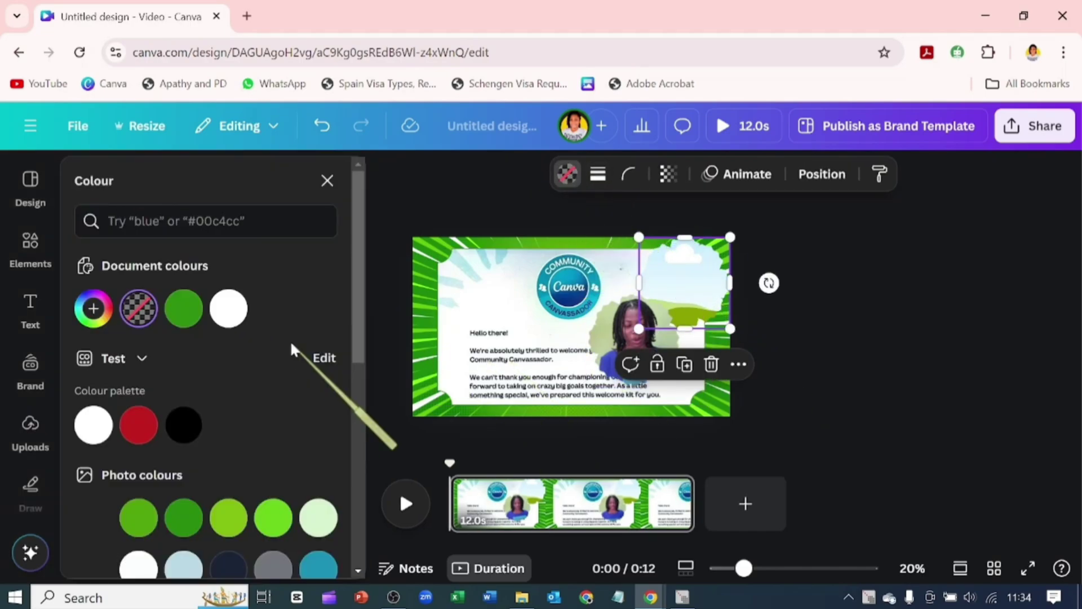
scroll(287, 346, down, 6)
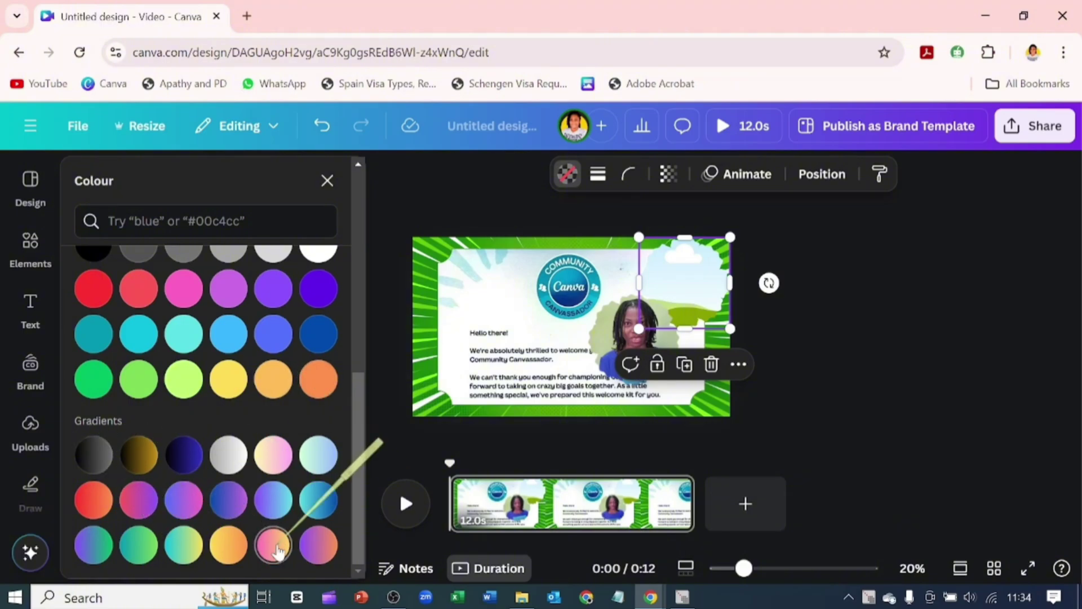
click(276, 459)
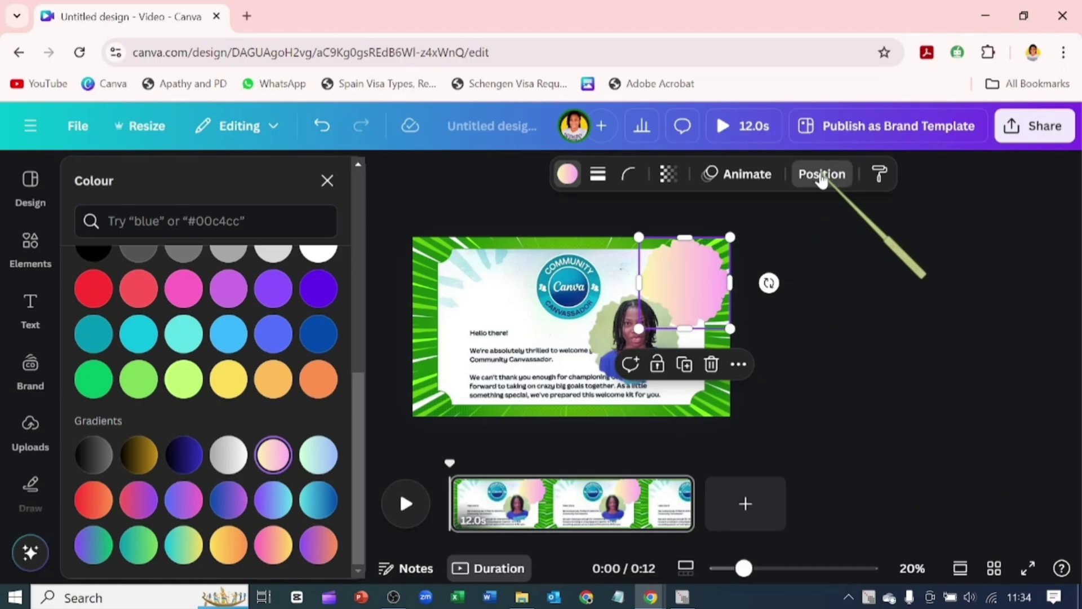
Align the woman's video frame and the gradient scalloped frame to each other along their top and right edges
click(820, 175)
click(298, 222)
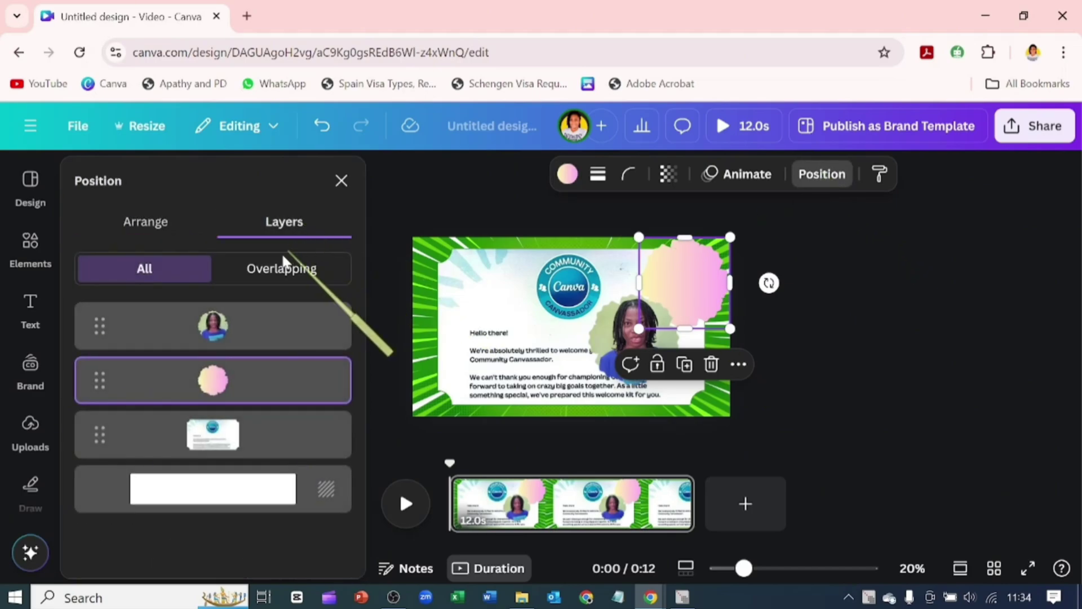
shift+click(270, 333)
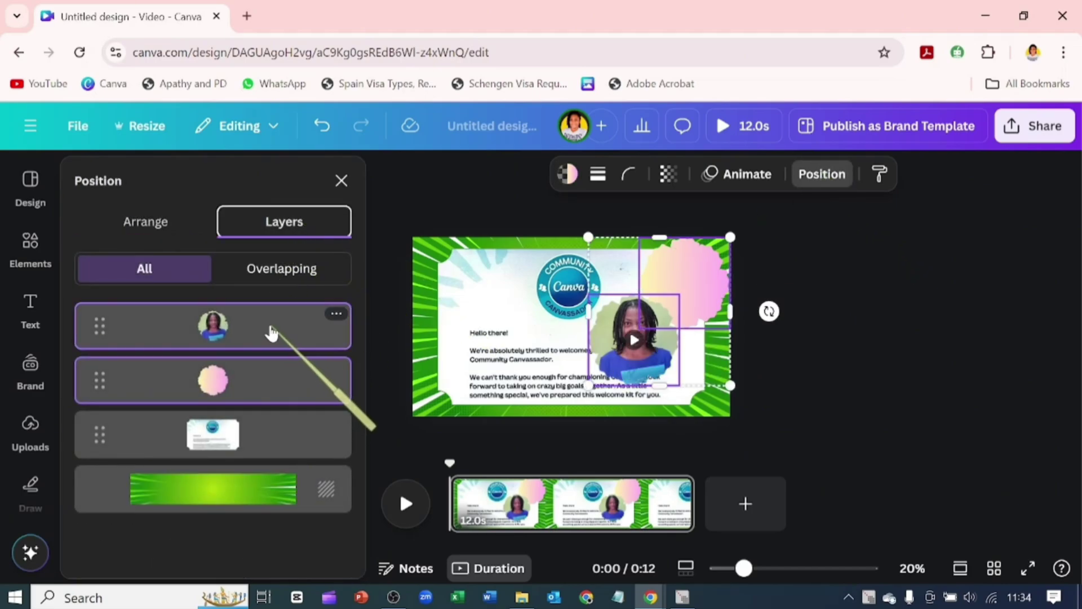
click(151, 223)
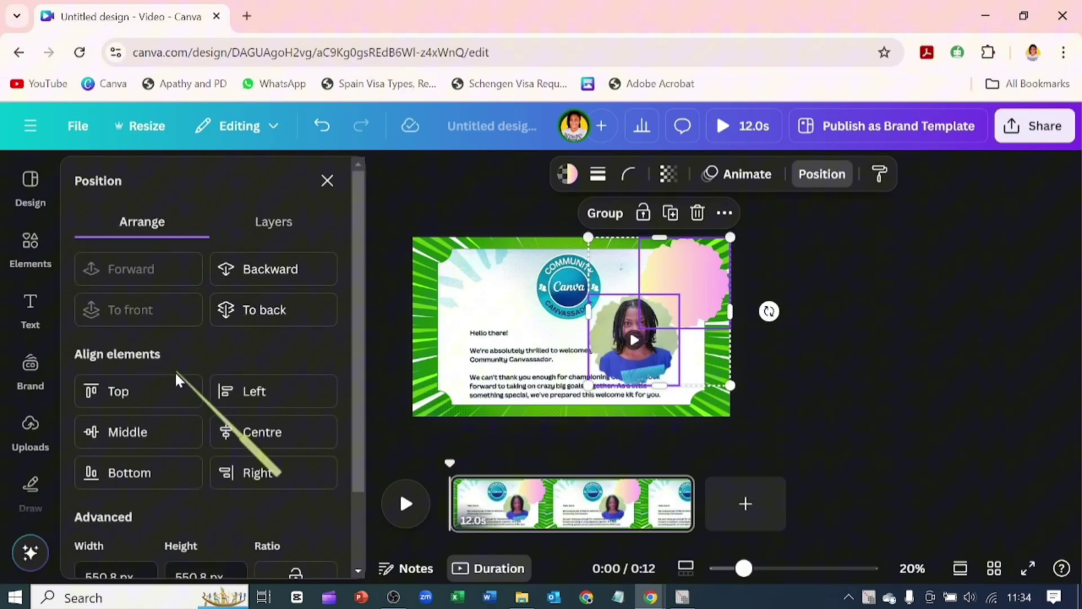
click(176, 402)
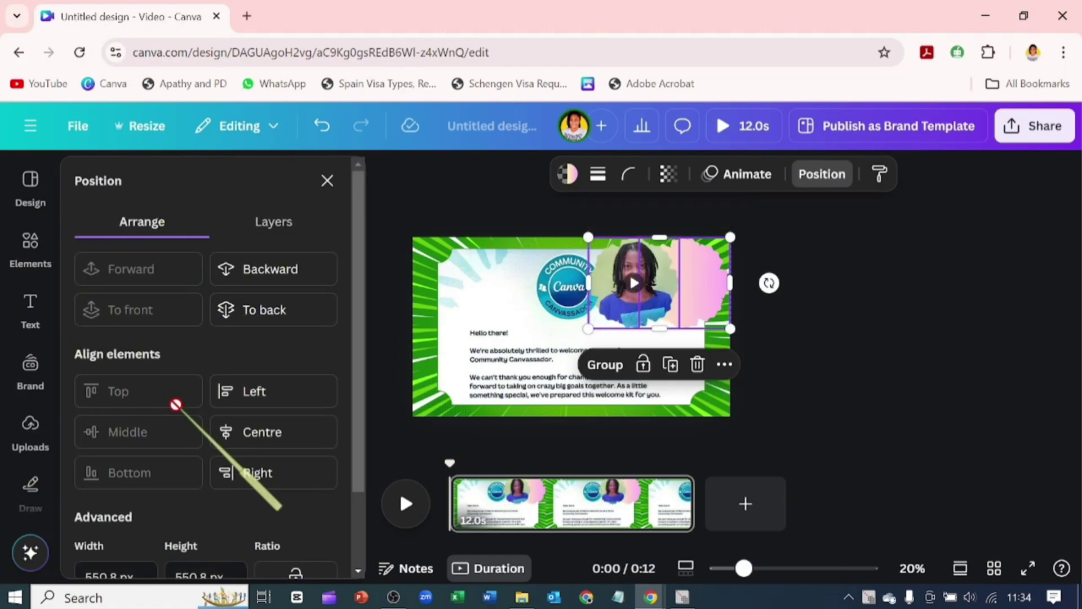
click(285, 470)
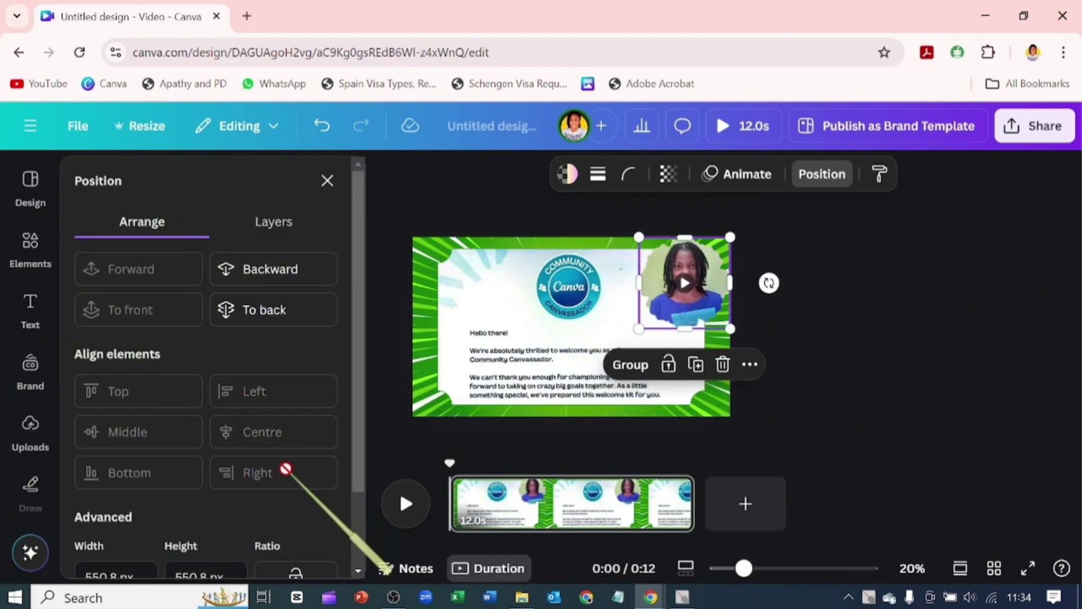
Remove the background from the woman's video so the gradient frame shows behind her
click(307, 224)
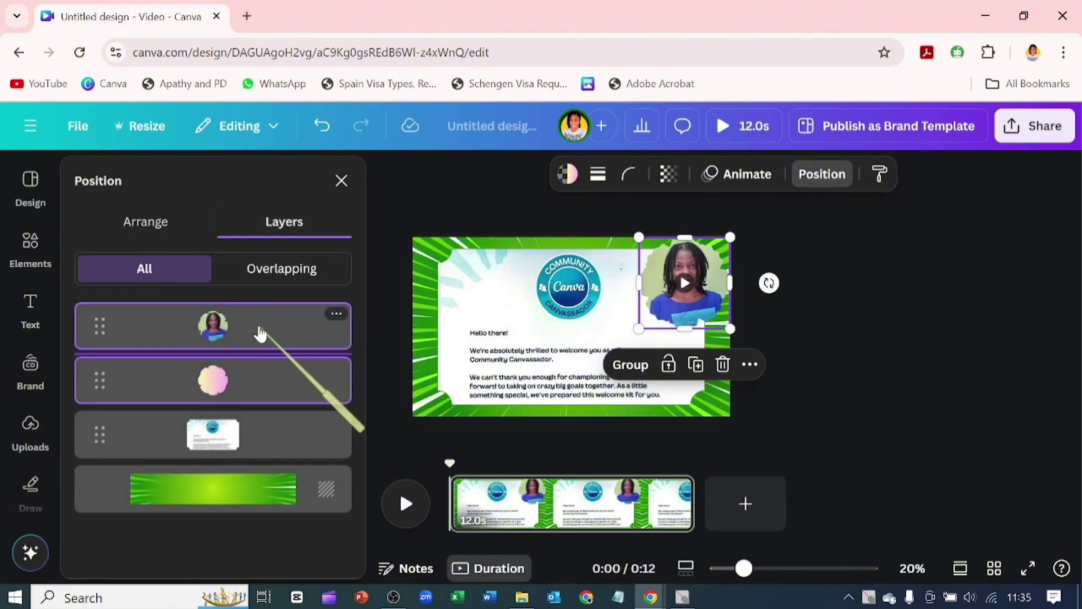
click(259, 341)
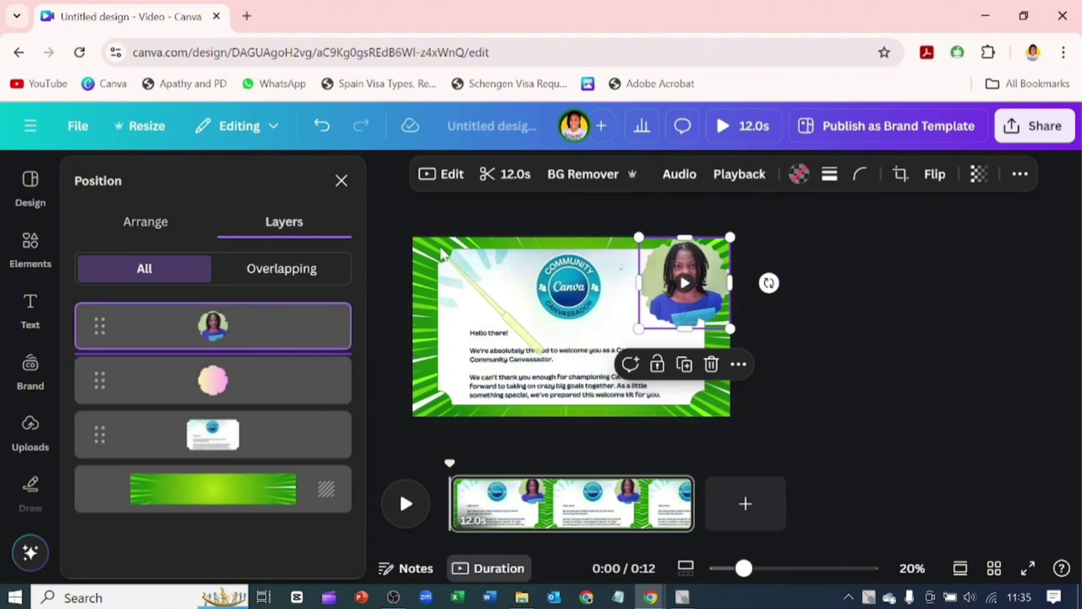
click(451, 175)
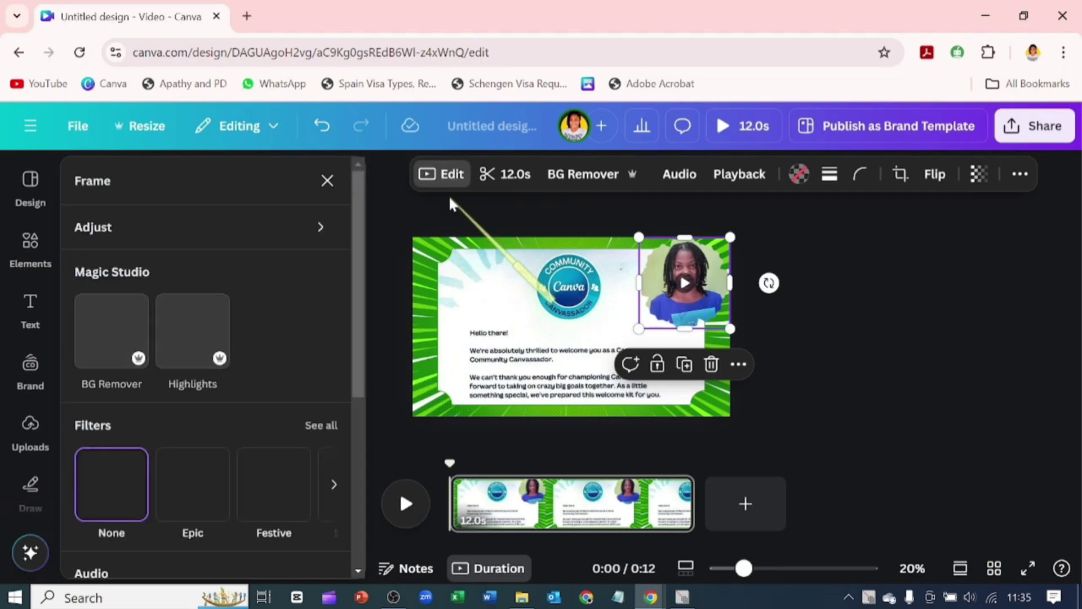
click(142, 333)
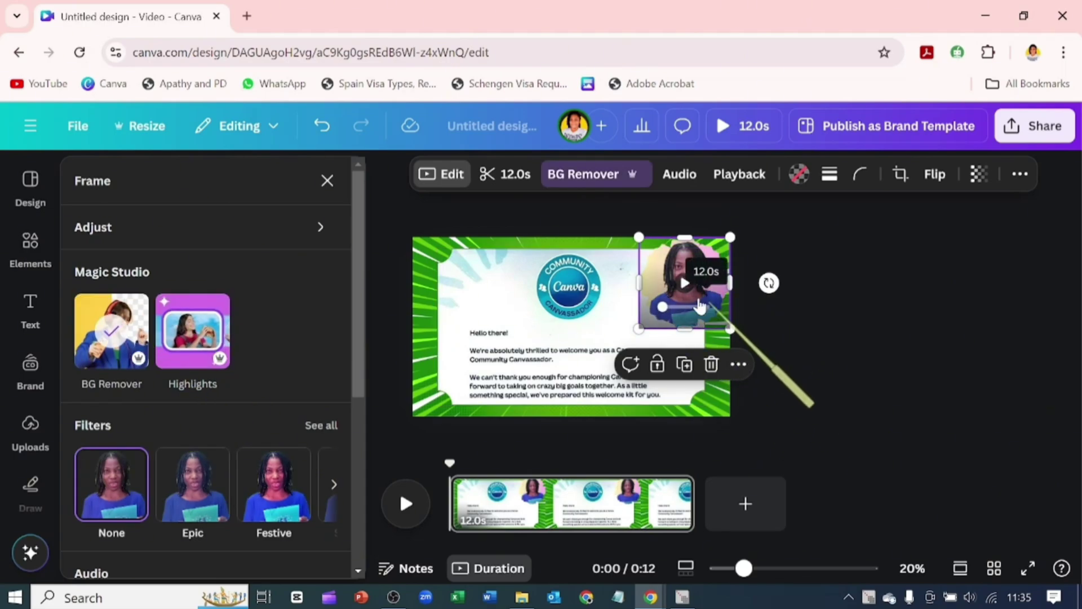
mouse_move(710, 268)
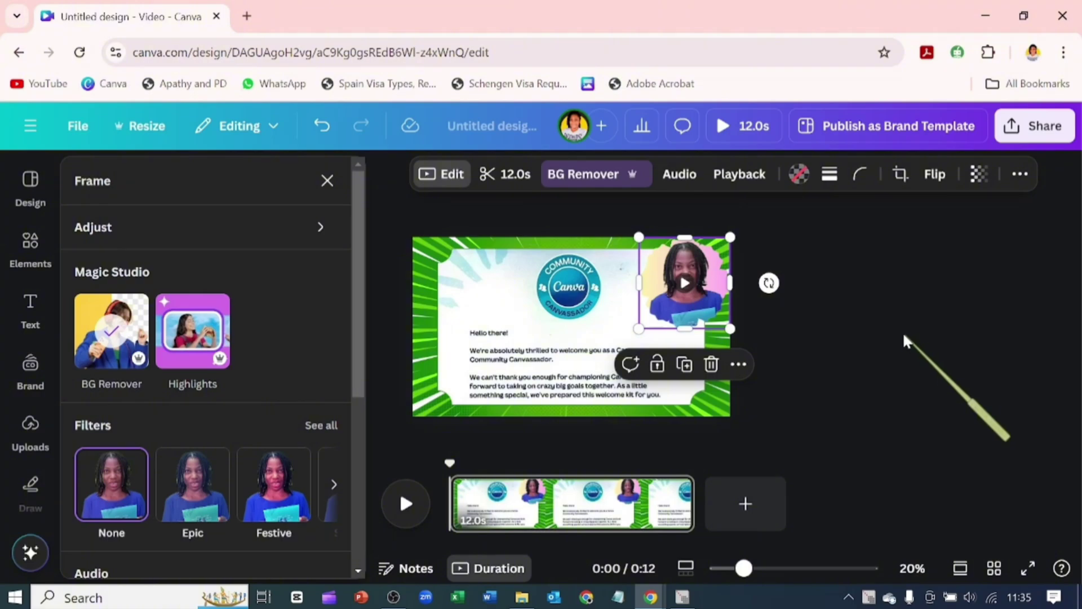
click(847, 371)
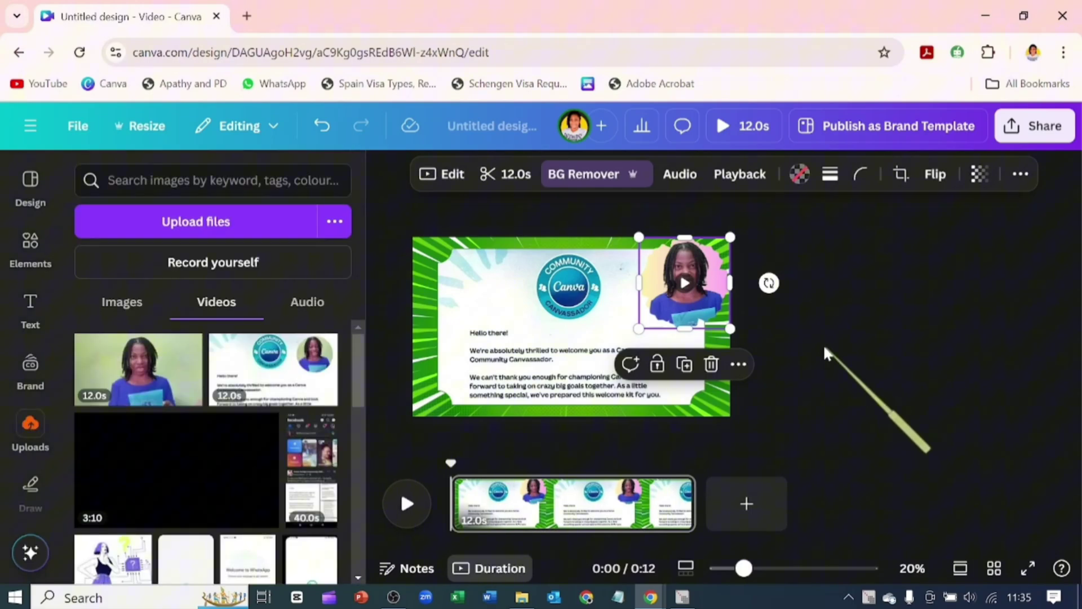
Add a green rectangle and resize it into a thin bar covering the letter's "Hello there!" line
key(r)
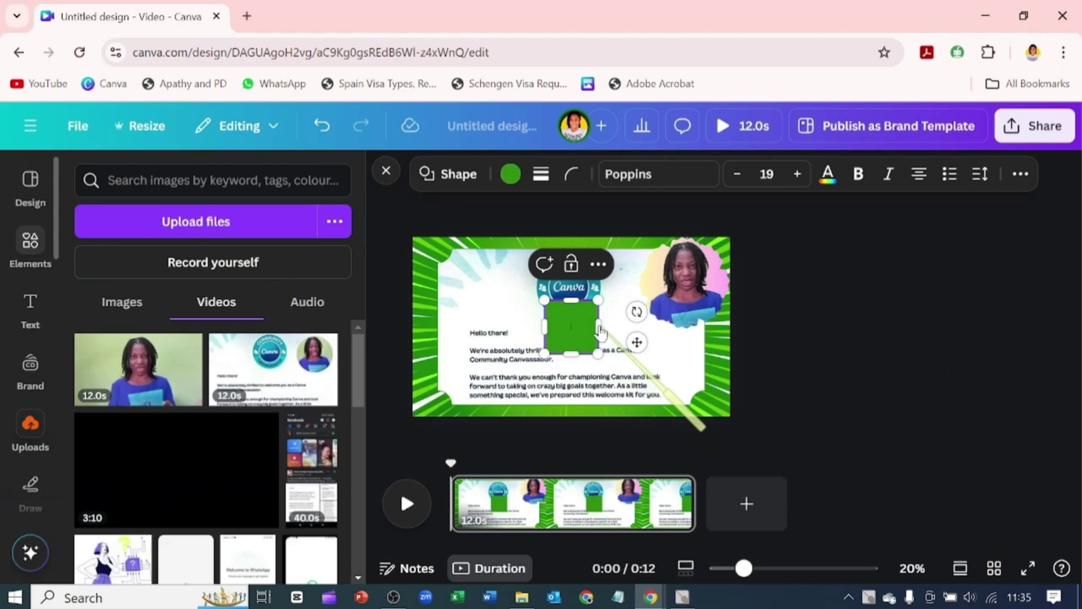
click(763, 568)
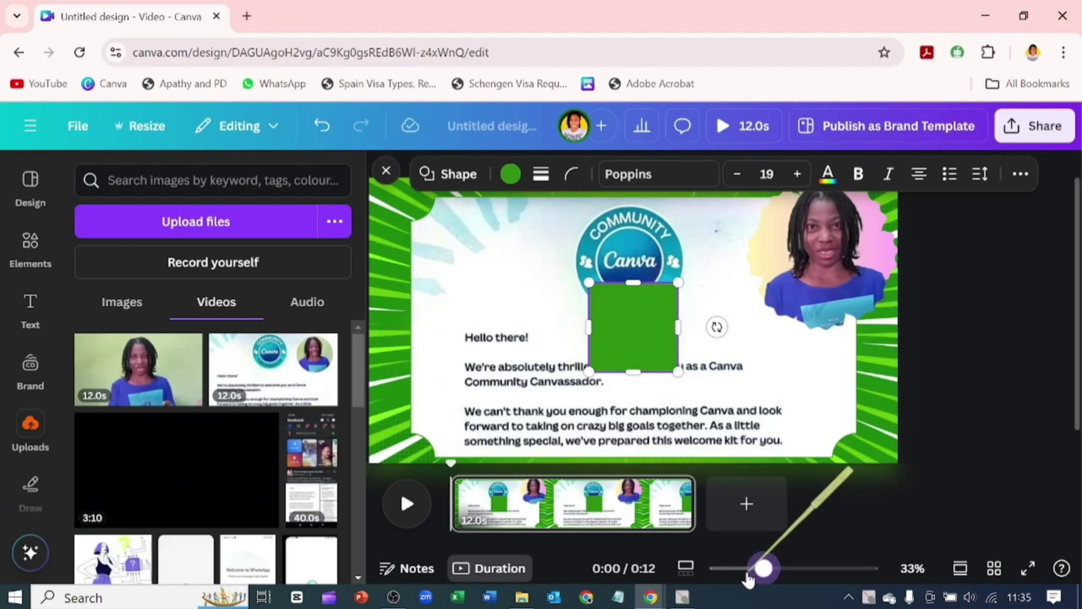
click(755, 568)
drag(576, 343, 474, 321)
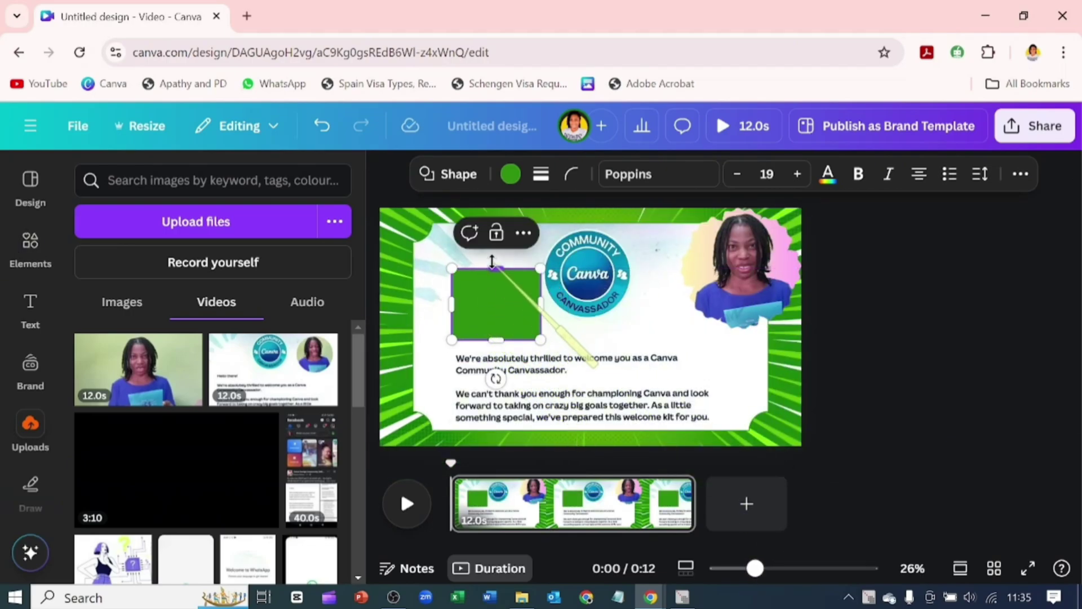
drag(493, 267, 495, 319)
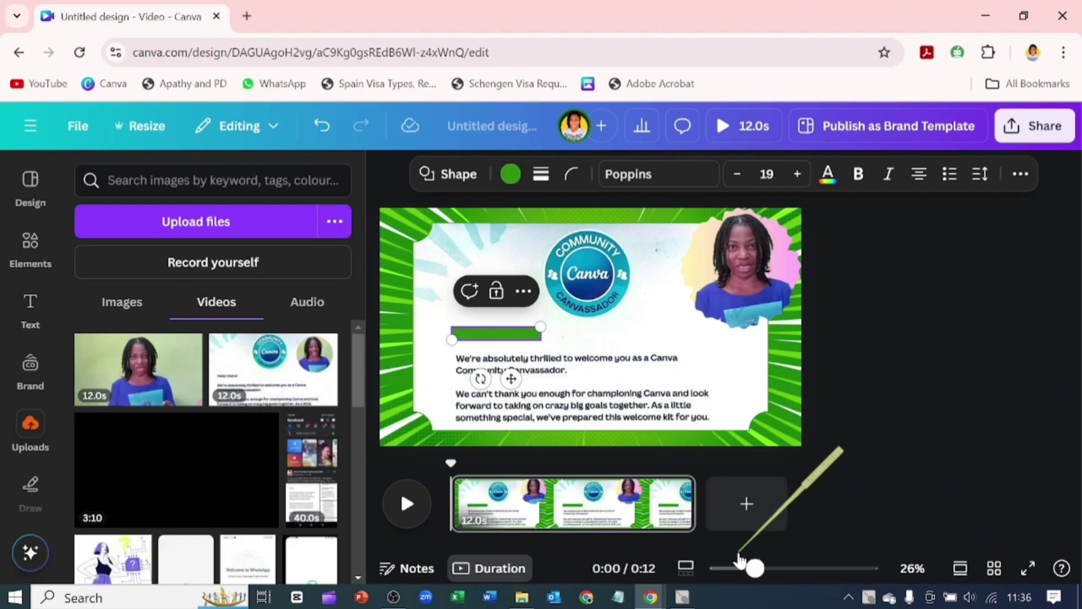
drag(756, 568, 768, 568)
drag(616, 345, 567, 349)
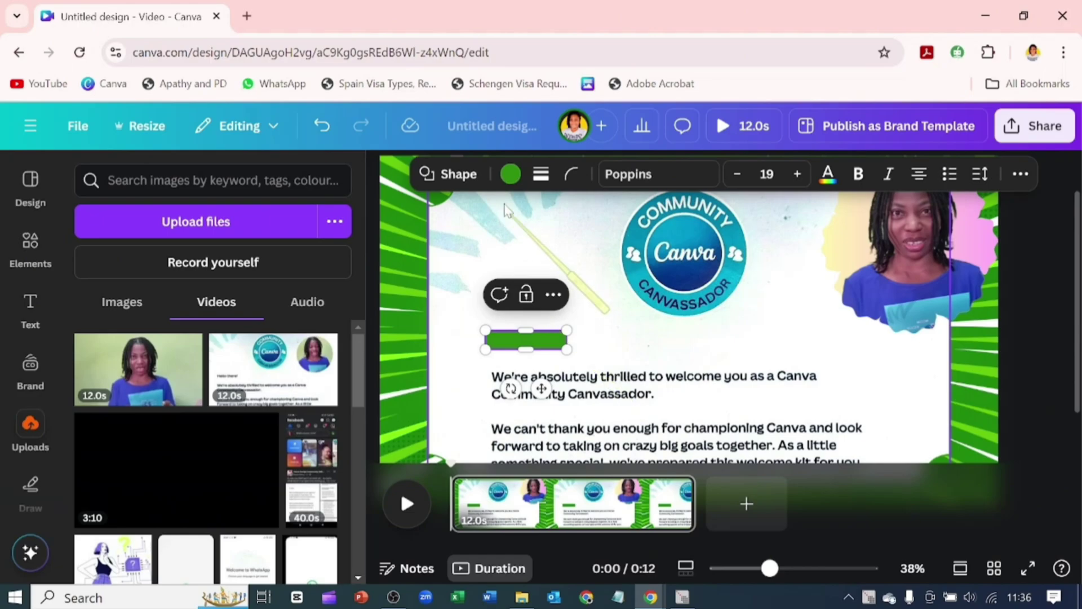
Recolour the bar over "Hello there!" with the bright light green photo colour and set its transparency to 45
click(509, 178)
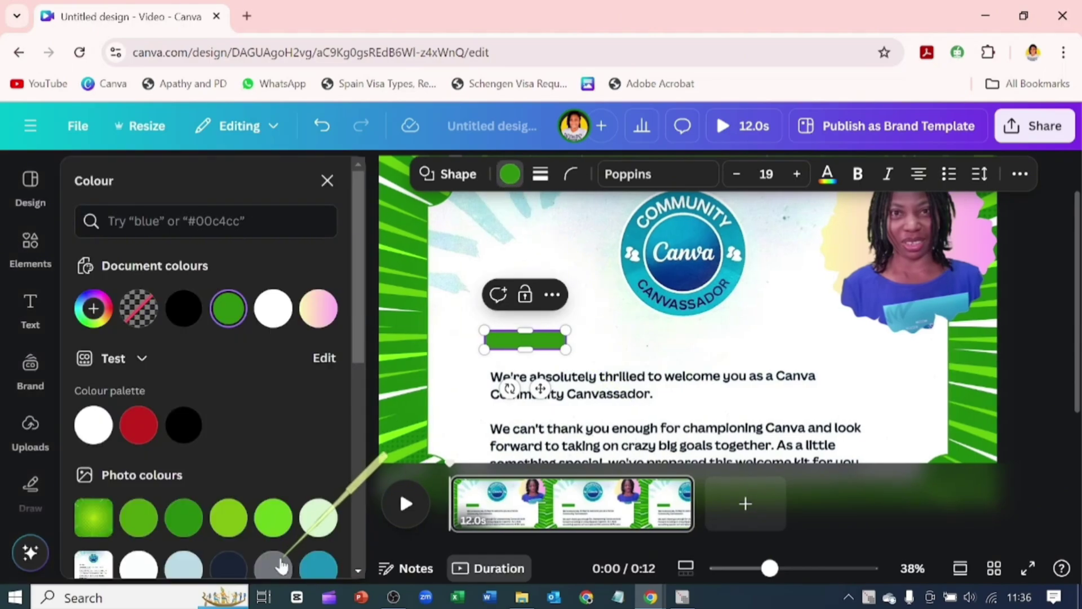
click(273, 516)
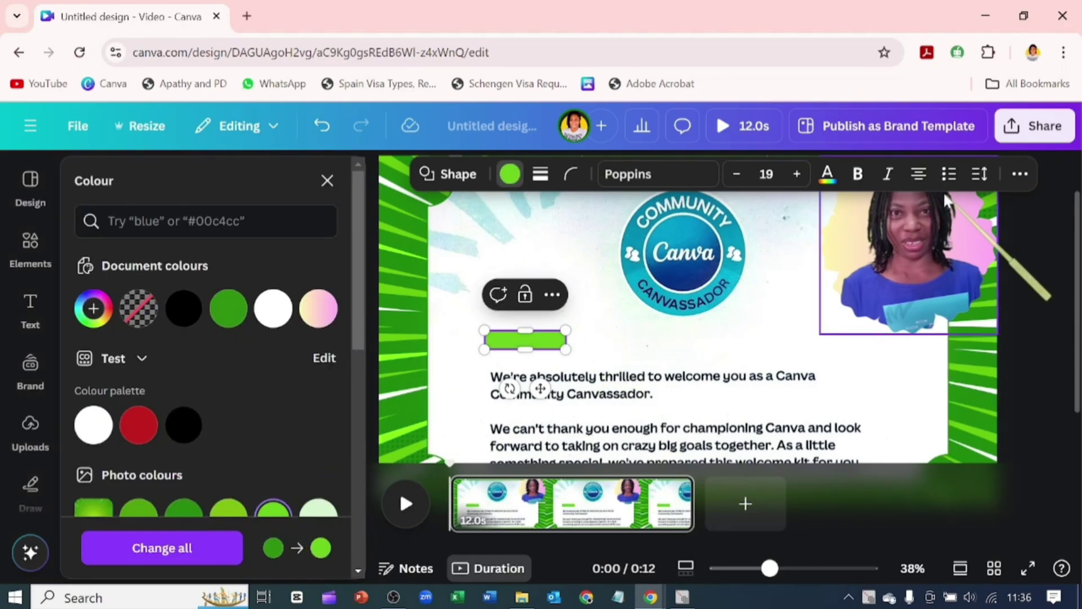
click(1020, 174)
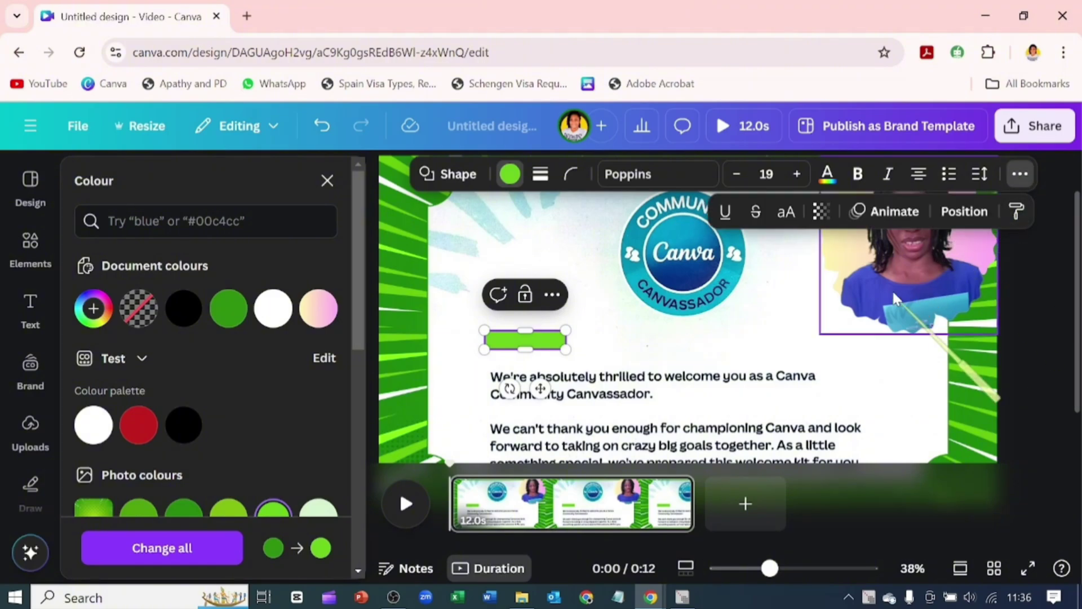
click(821, 212)
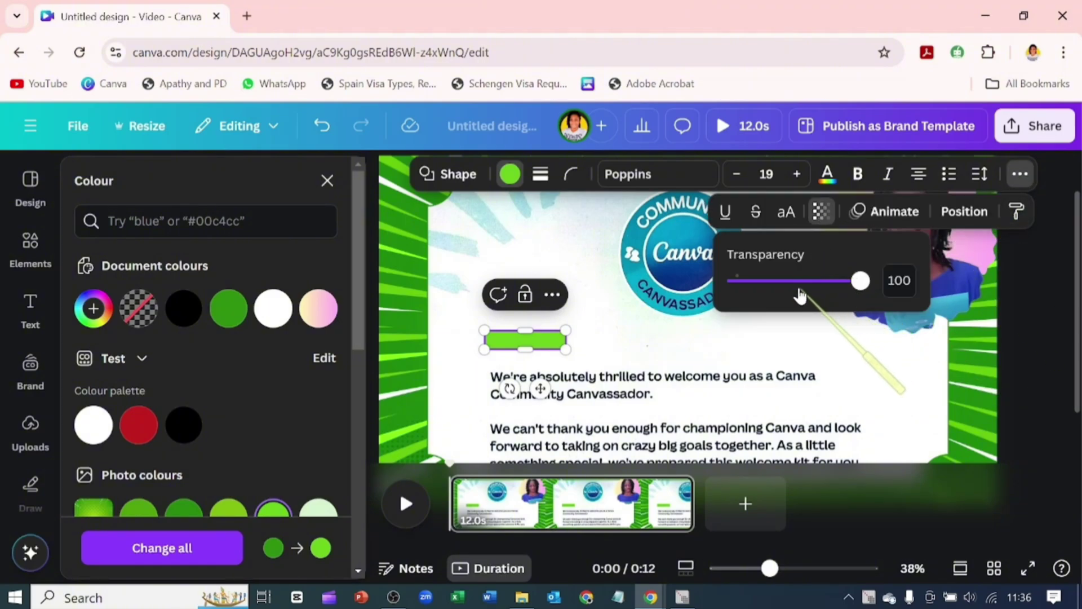
click(791, 281)
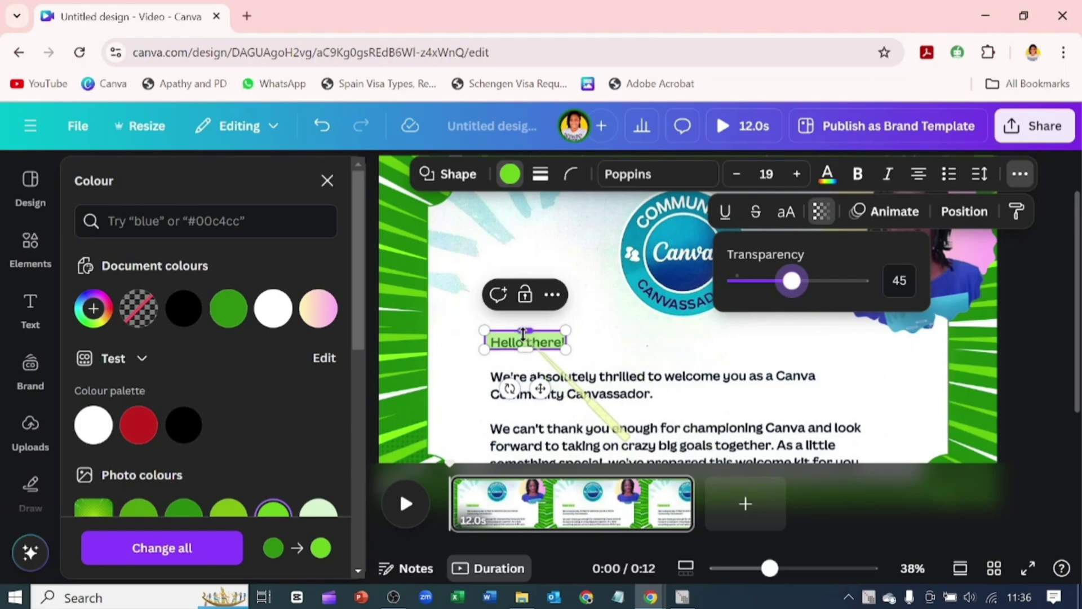
click(543, 354)
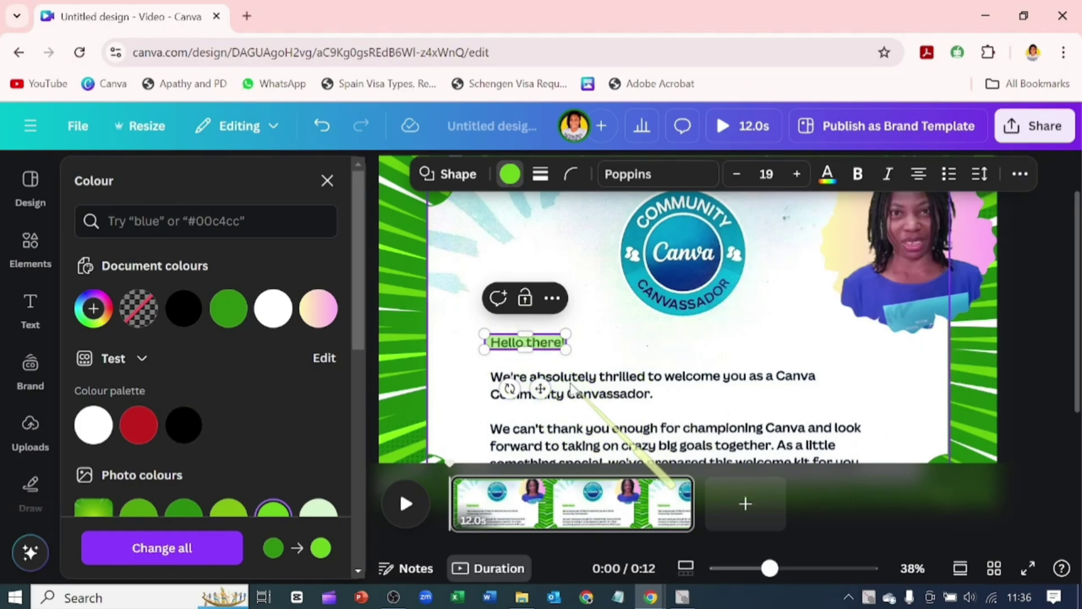
Duplicate the highlight bar and stretch the copy over the line "We're absolutely thrilled to welcome you as a Canva"
click(534, 344)
click(532, 342)
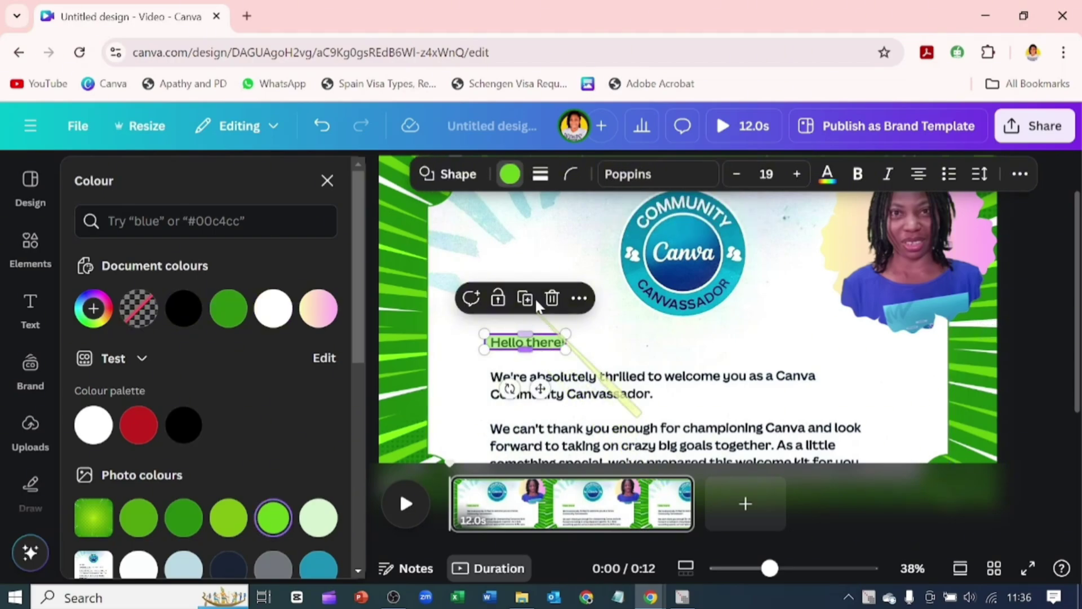
drag(544, 347, 538, 375)
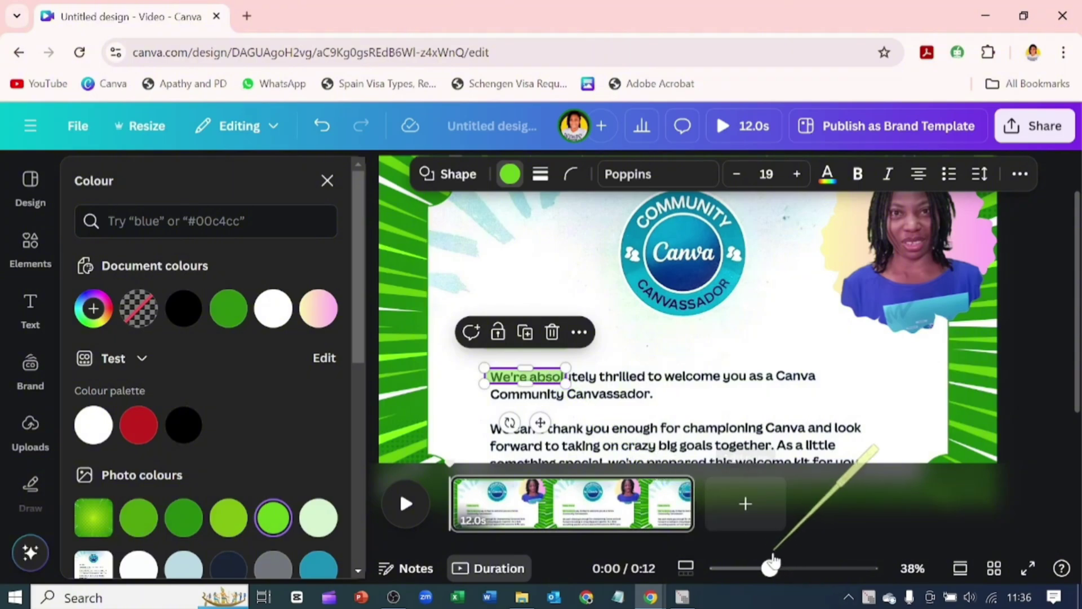
drag(775, 569, 779, 569)
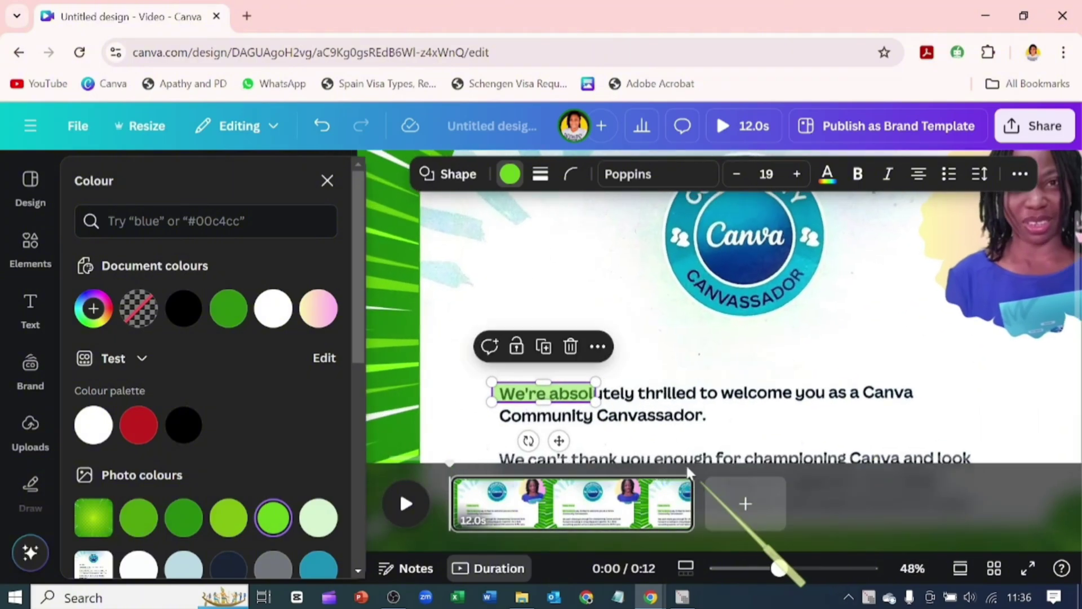
drag(598, 392, 919, 389)
Duplicate the highlight bar for the line below and shorten the copy to cover "Community Canvassador."
click(707, 348)
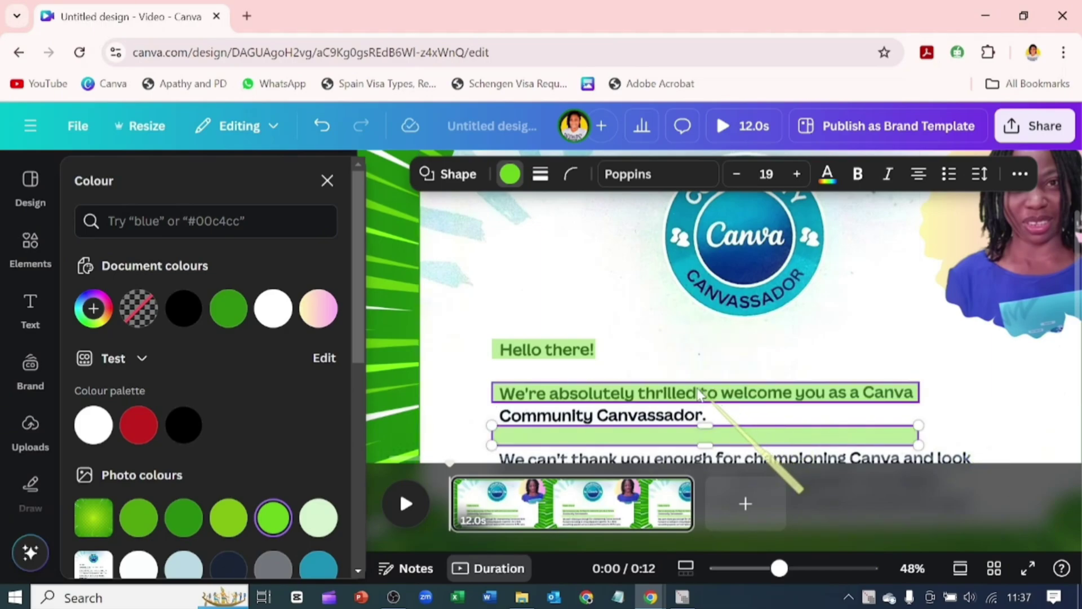
drag(675, 439, 675, 421)
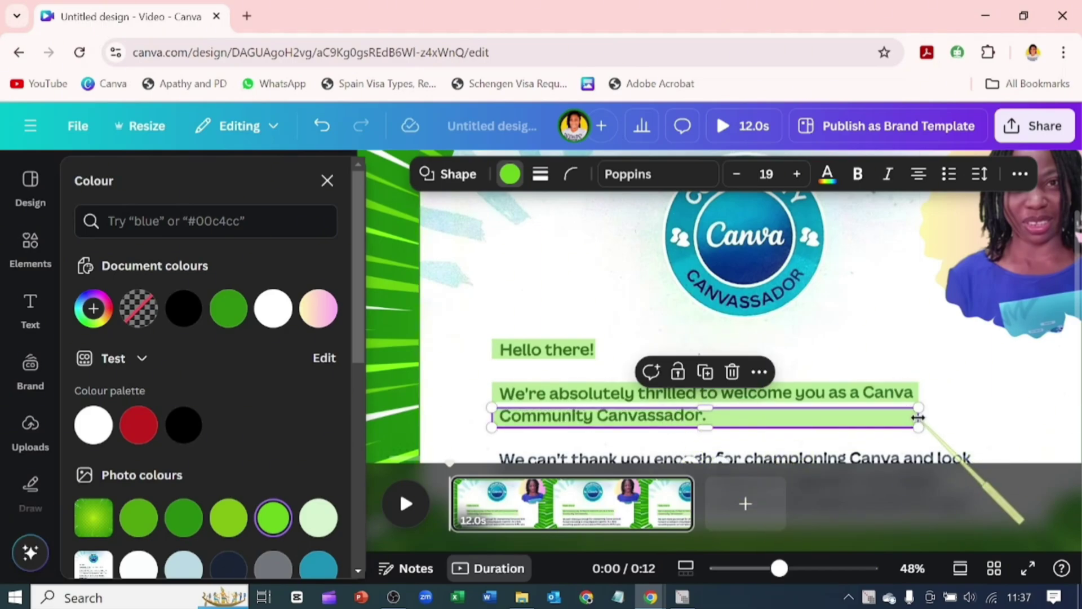
drag(918, 419, 711, 443)
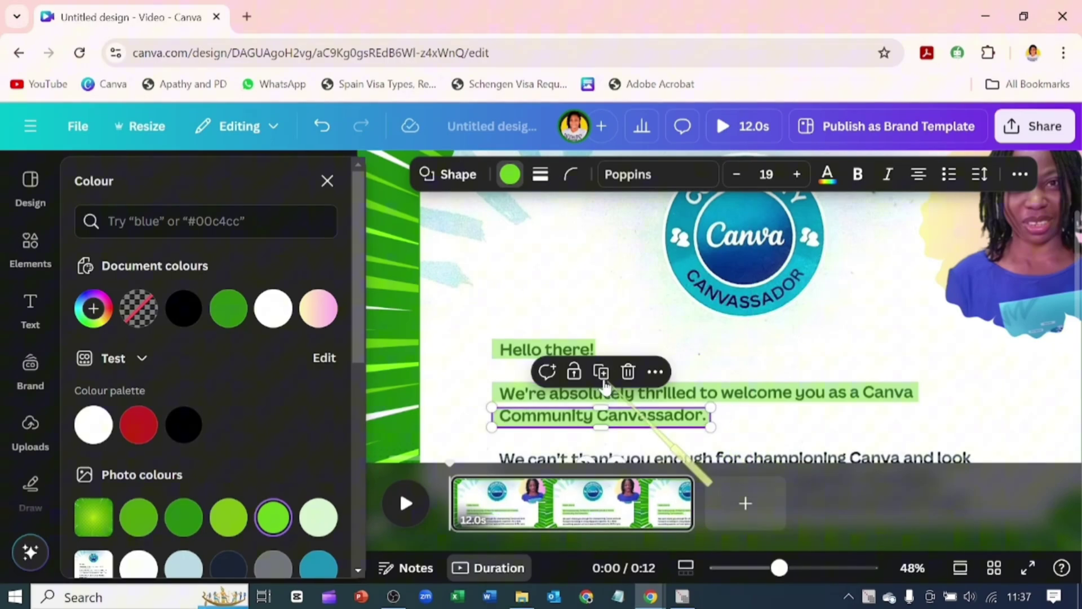
Duplicate the highlight bar and fit the copy over "We can't thank you enough for championing Canva and look"
click(601, 377)
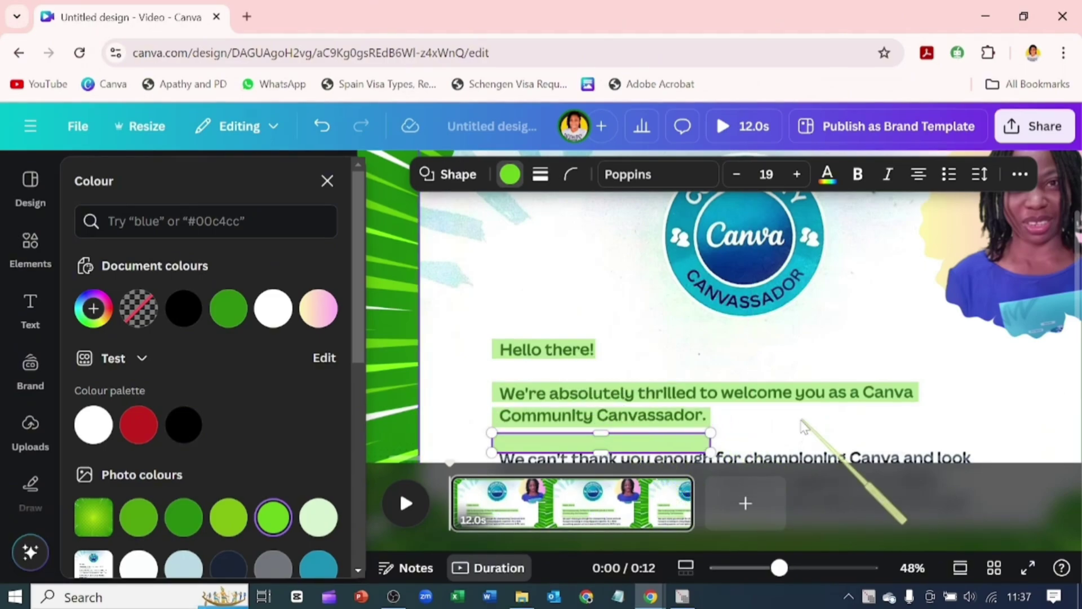
scroll(538, 338, down, 2)
scroll(539, 338, up, 2)
drag(637, 351, 637, 370)
drag(710, 373, 1013, 358)
Duplicate the highlight bar and fit the copy over "forward to taking on crazy big goals together."
click(735, 326)
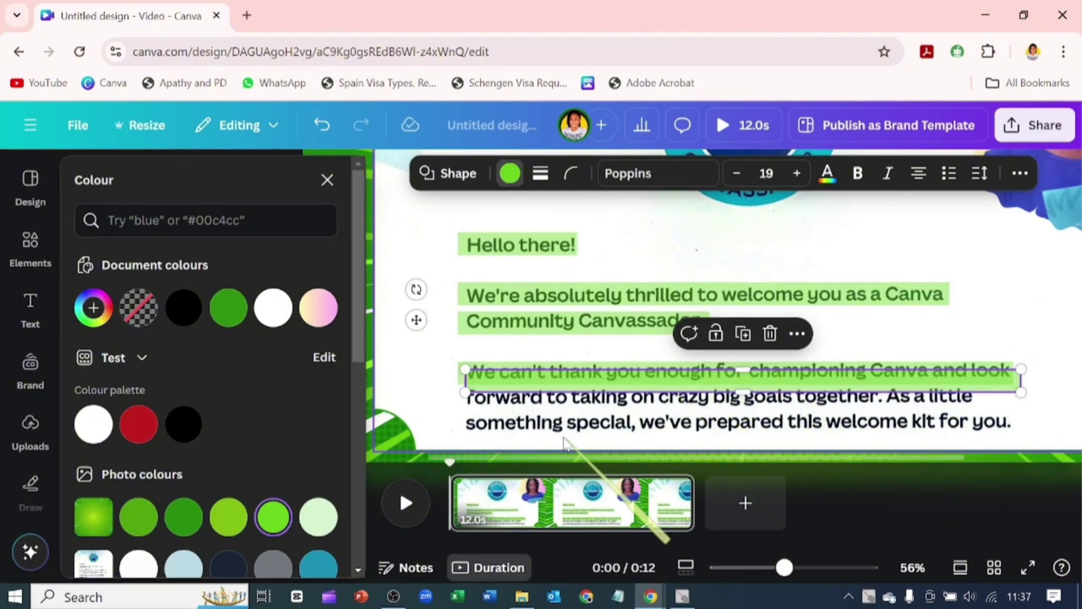
drag(586, 384, 579, 400)
drag(1014, 396, 886, 413)
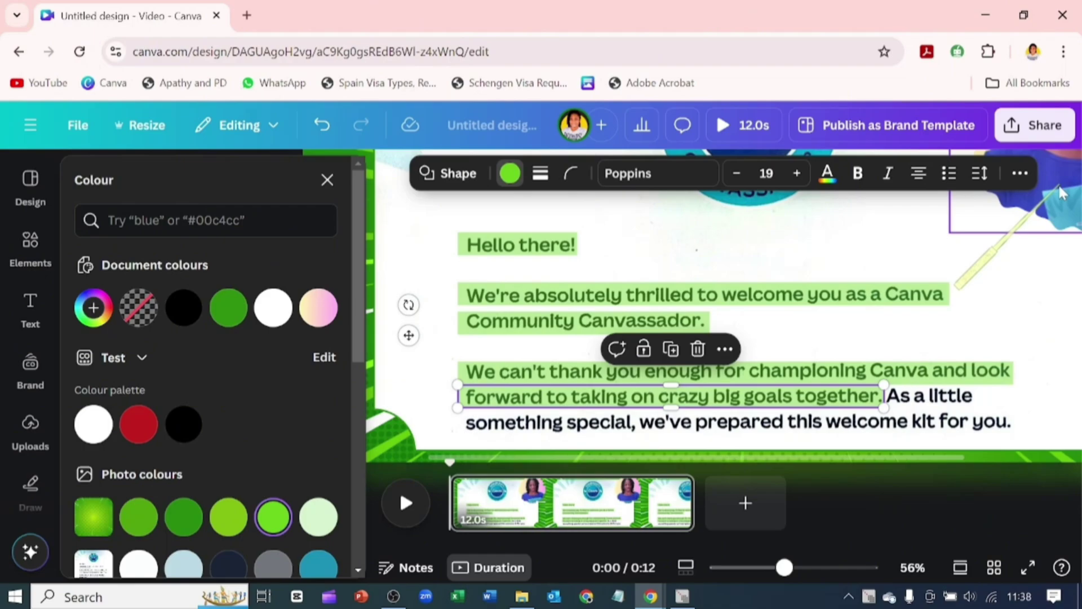
Select all five green highlight bars in the layer list and show their timing on the timeline
click(1020, 173)
click(963, 212)
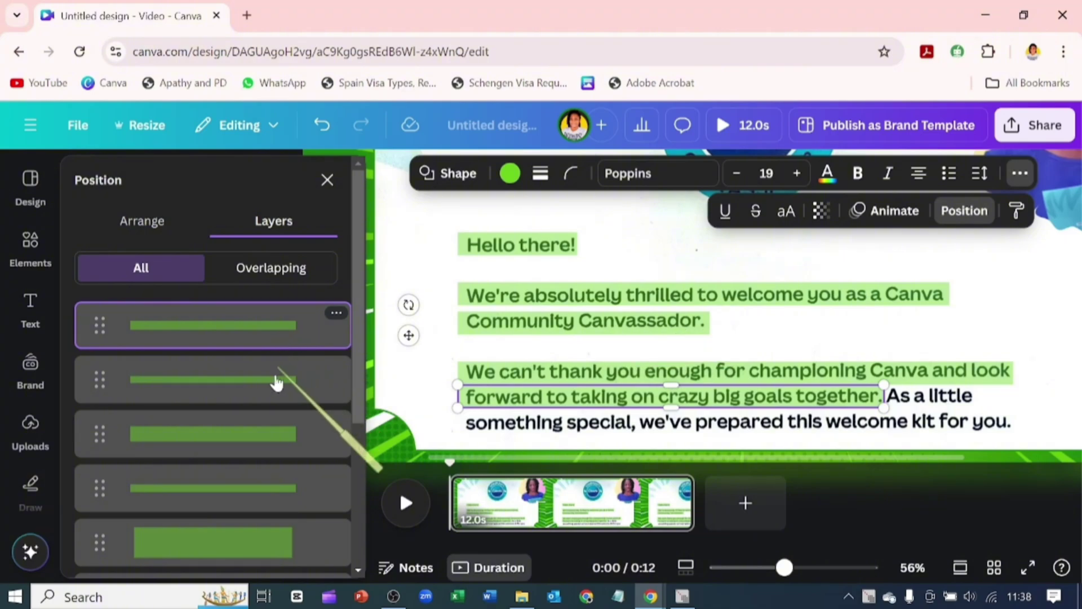
shift+click(271, 541)
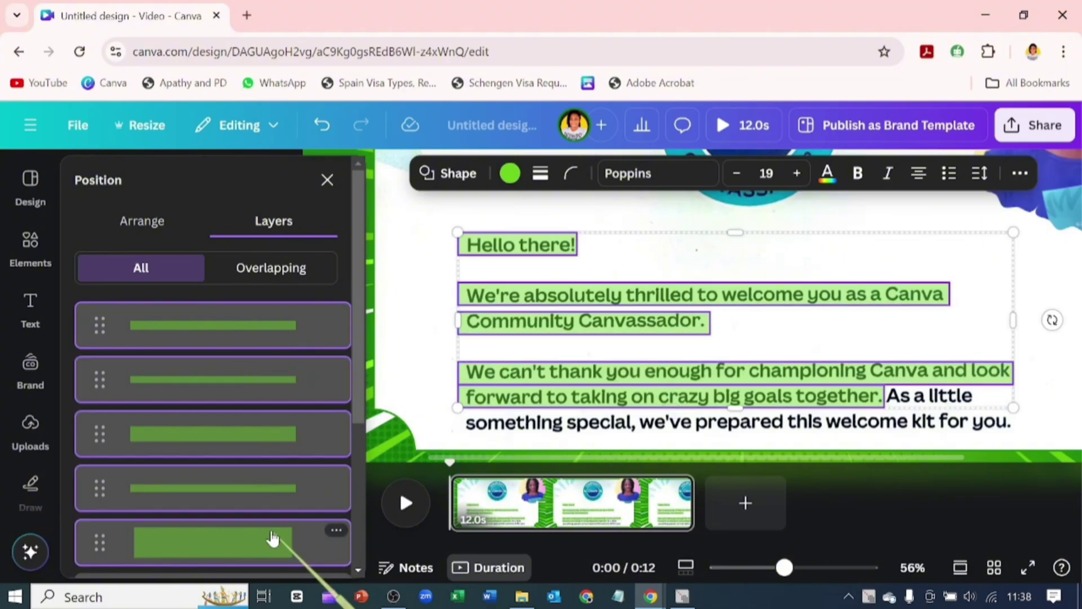
right_click(804, 291)
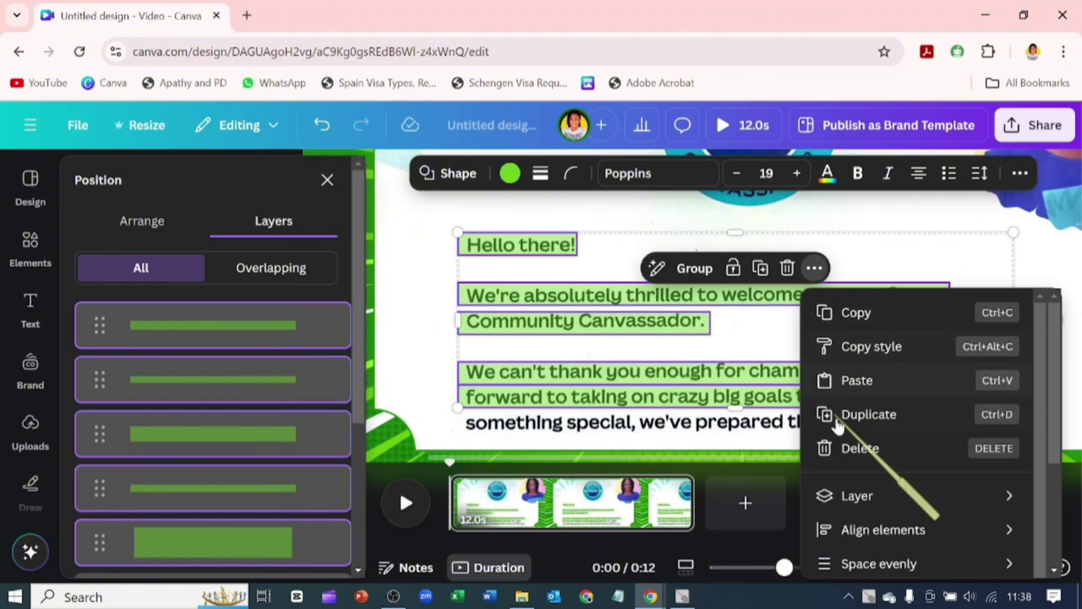
scroll(900, 459, down, 3)
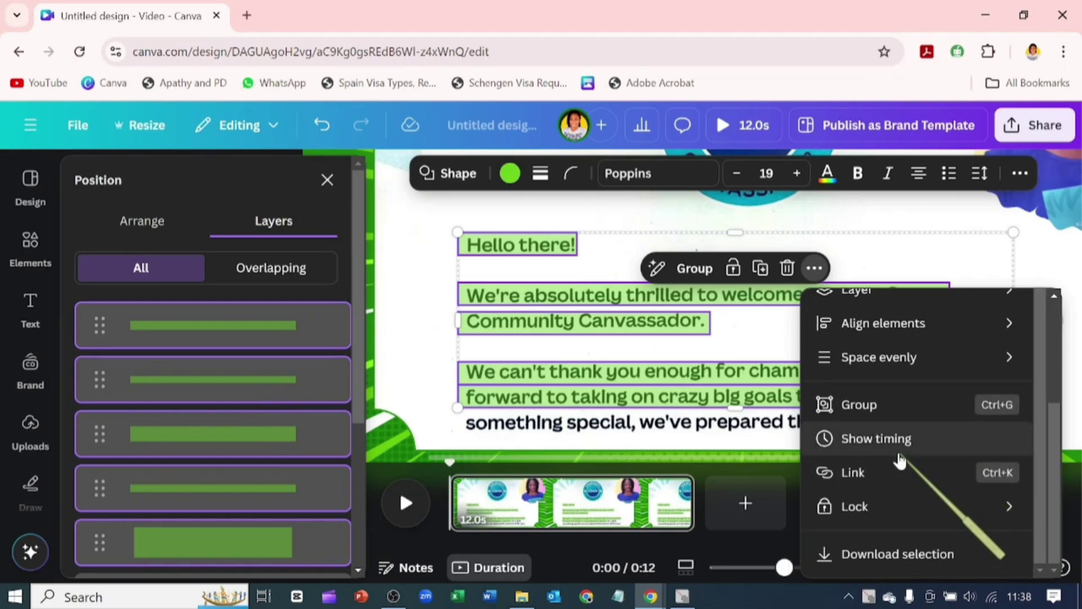
click(896, 448)
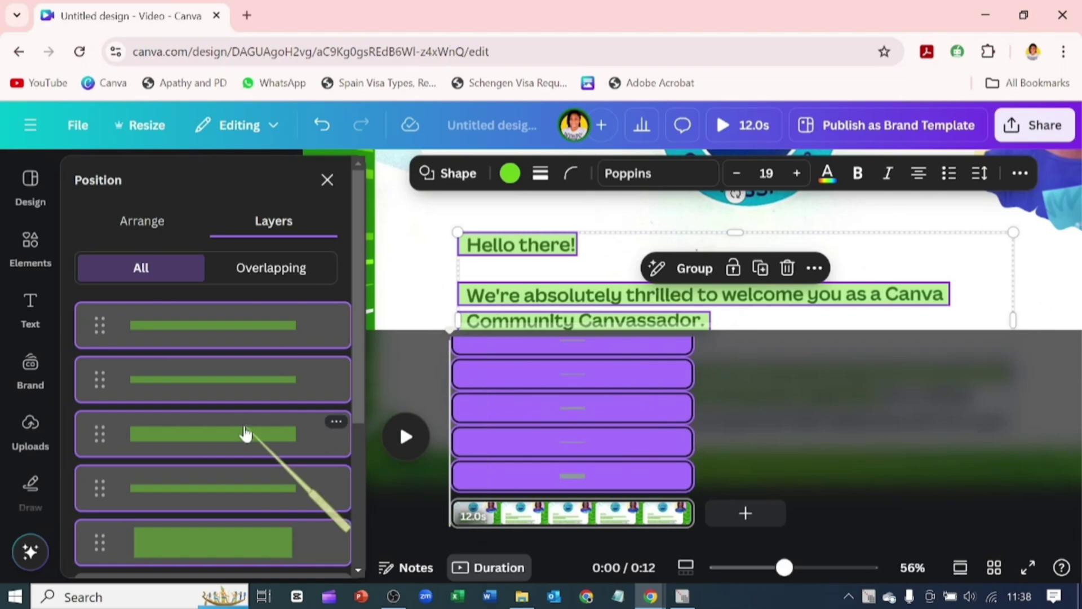
Trim the "Hello there!" highlight to the video's opening seconds and time the "We're absolutely thrilled" highlight directly after it for 1.8 s
click(244, 544)
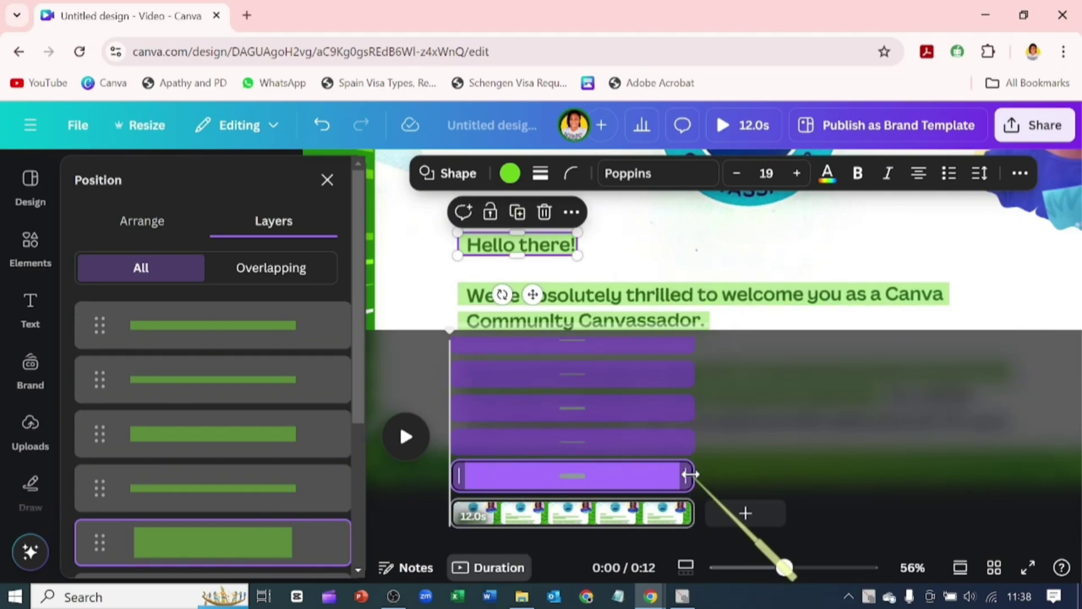
drag(688, 475, 490, 442)
click(510, 445)
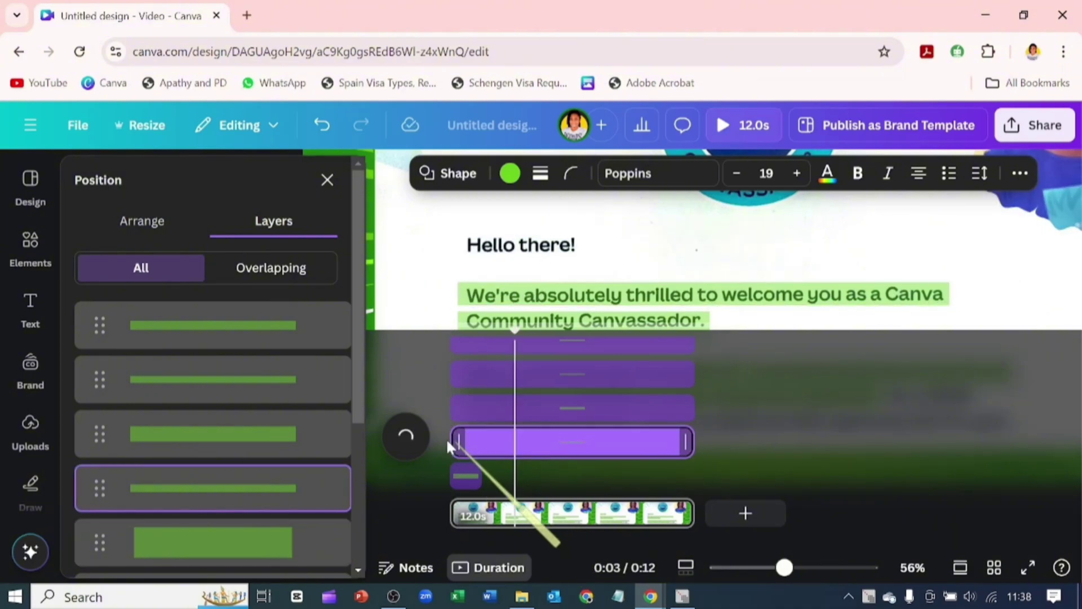
drag(453, 440, 486, 472)
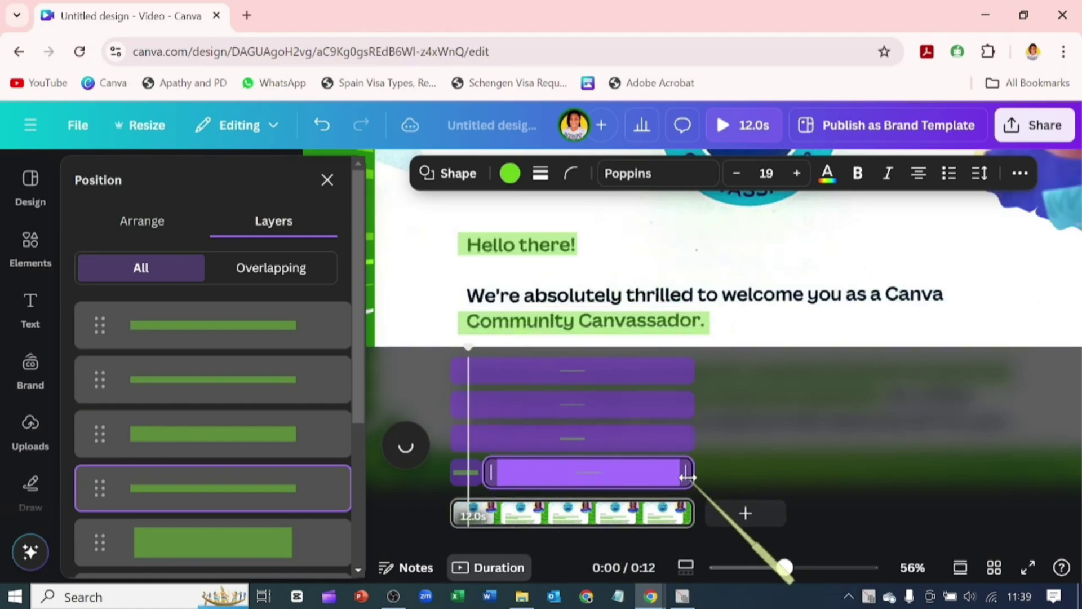
drag(686, 477, 532, 450)
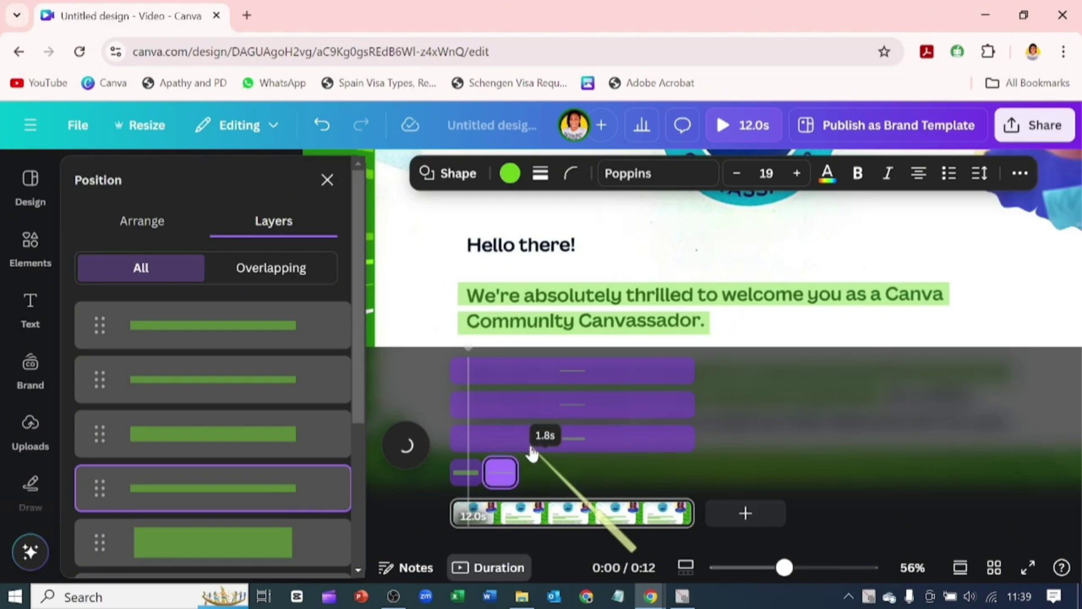
Time the "Community Canvassador." highlight as a short segment after the second one, extending the second highlight to meet it
click(530, 442)
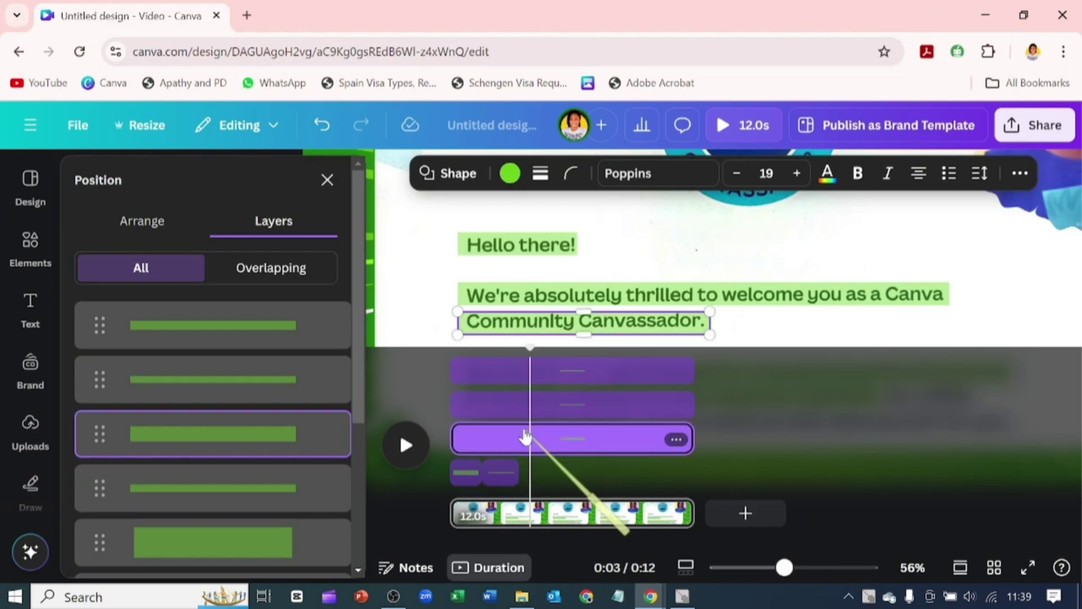
drag(462, 443, 518, 441)
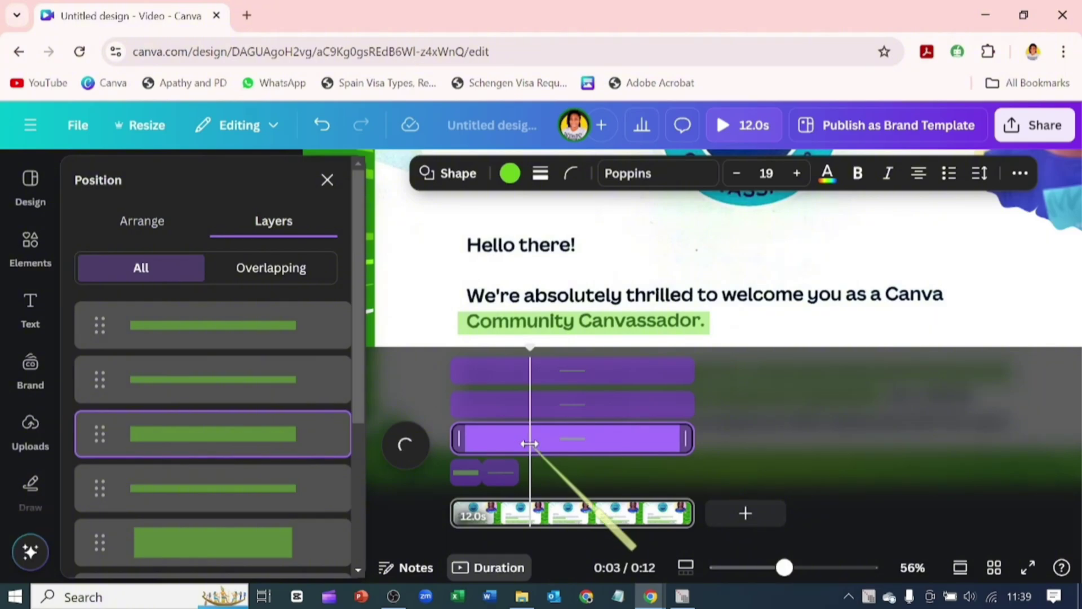
drag(530, 444, 531, 445)
drag(686, 444, 574, 450)
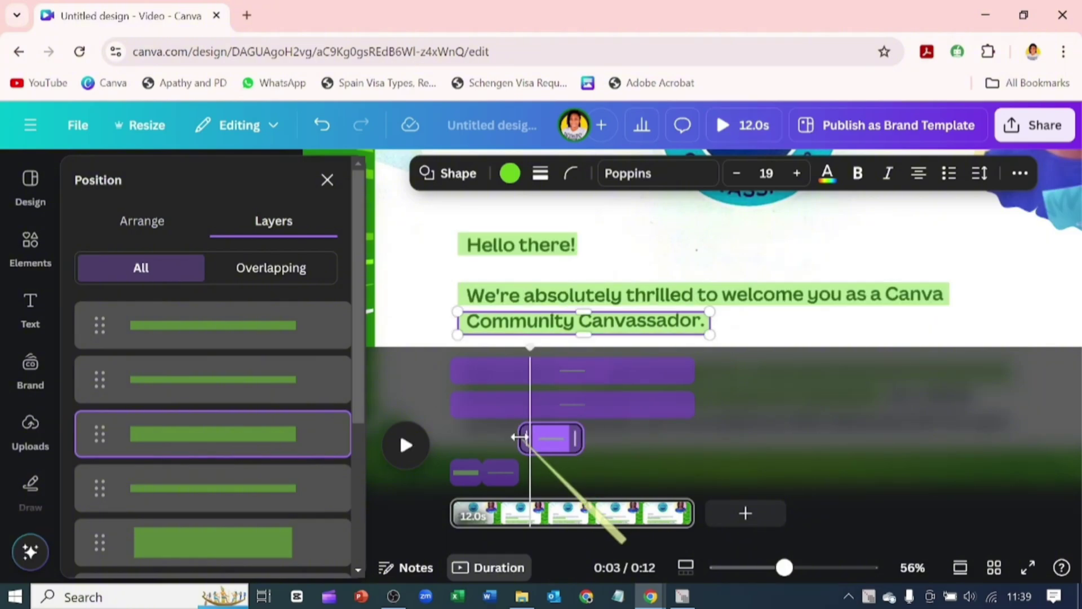
click(505, 471)
drag(516, 479, 529, 486)
click(548, 439)
drag(545, 438, 552, 439)
Time the "We can't thank you enough" highlight after the third one, and the "forward to taking on crazy big goals" highlight from there to the end
click(608, 471)
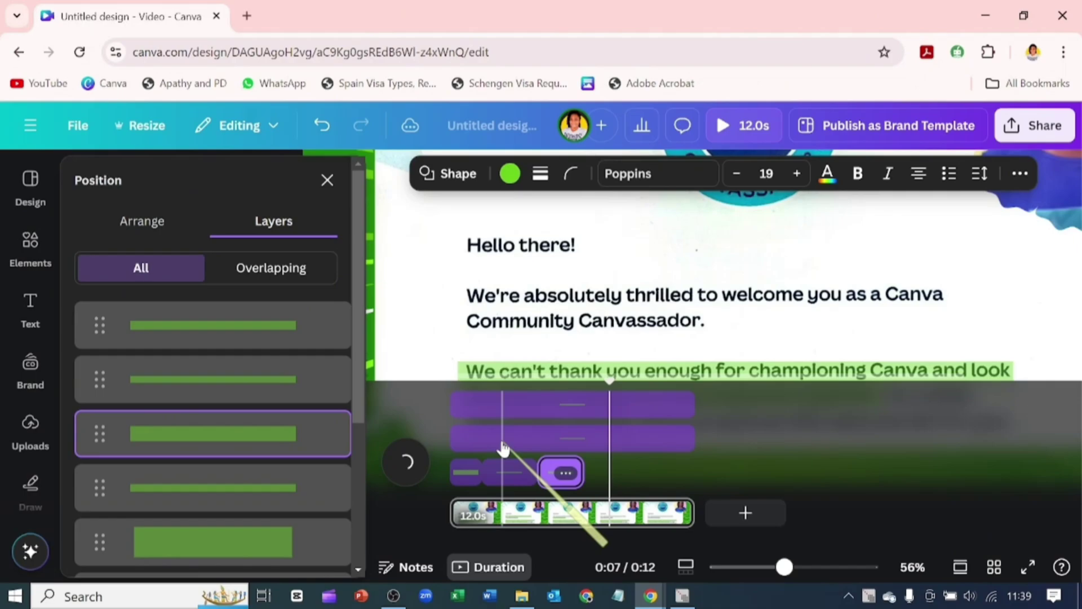
click(496, 445)
key(space)
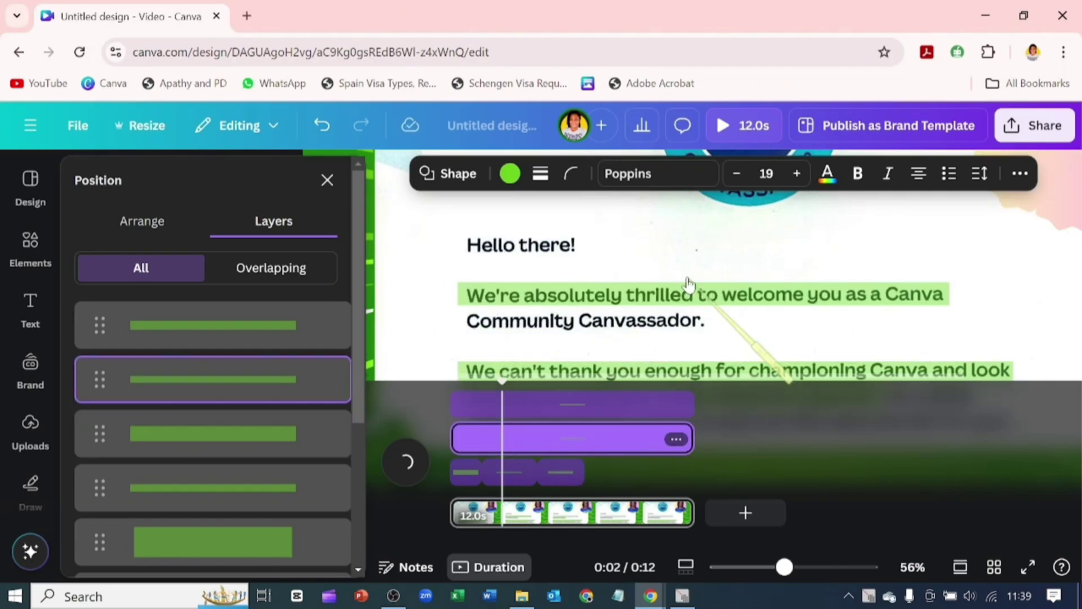
scroll(688, 283, down, 2)
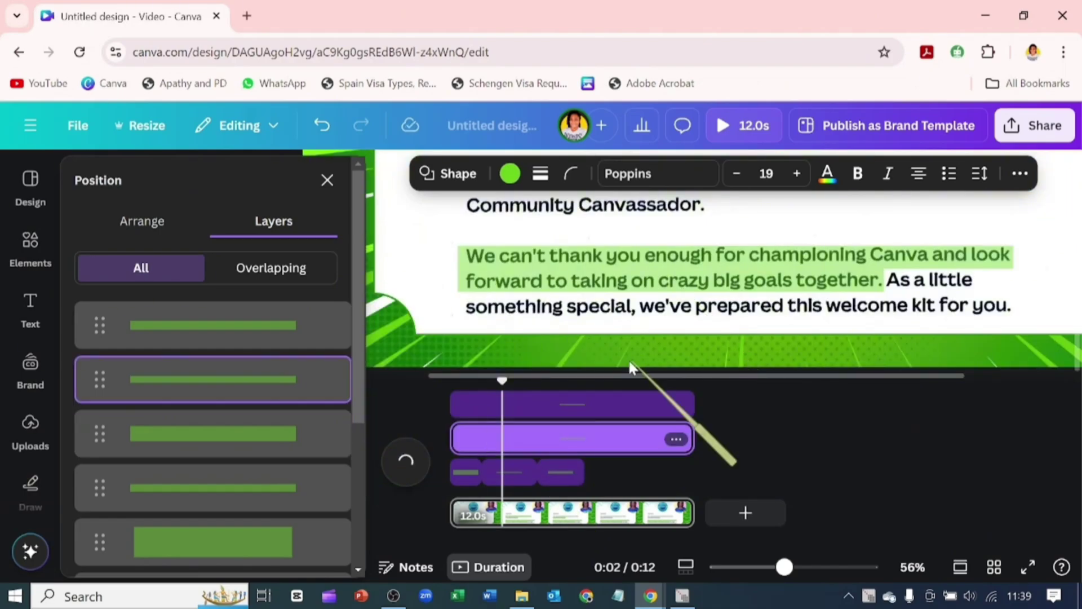
drag(454, 440, 589, 442)
drag(691, 441, 639, 441)
click(523, 414)
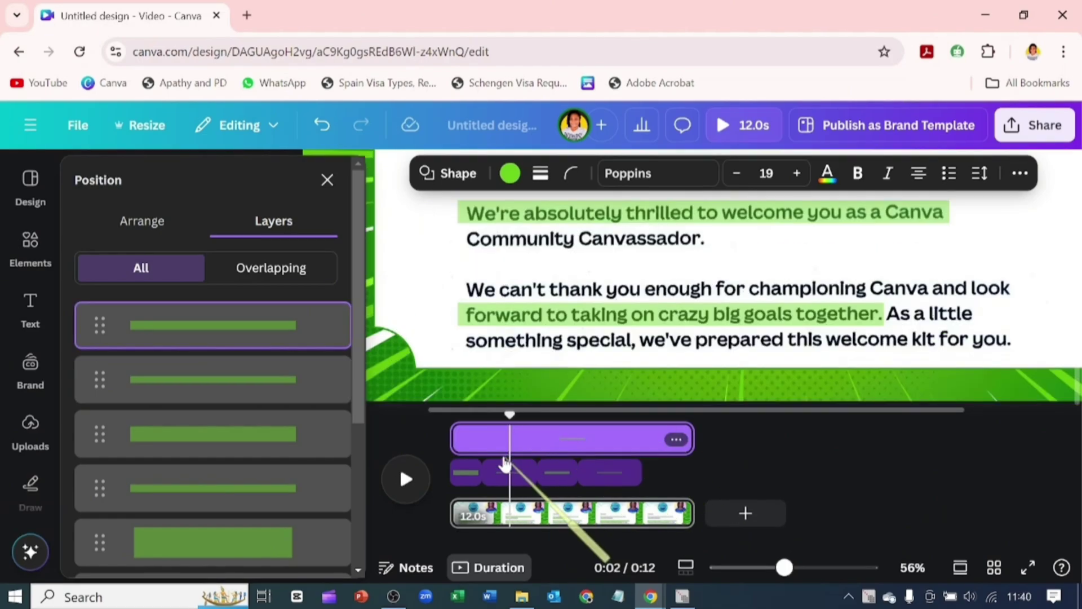
drag(456, 439, 647, 463)
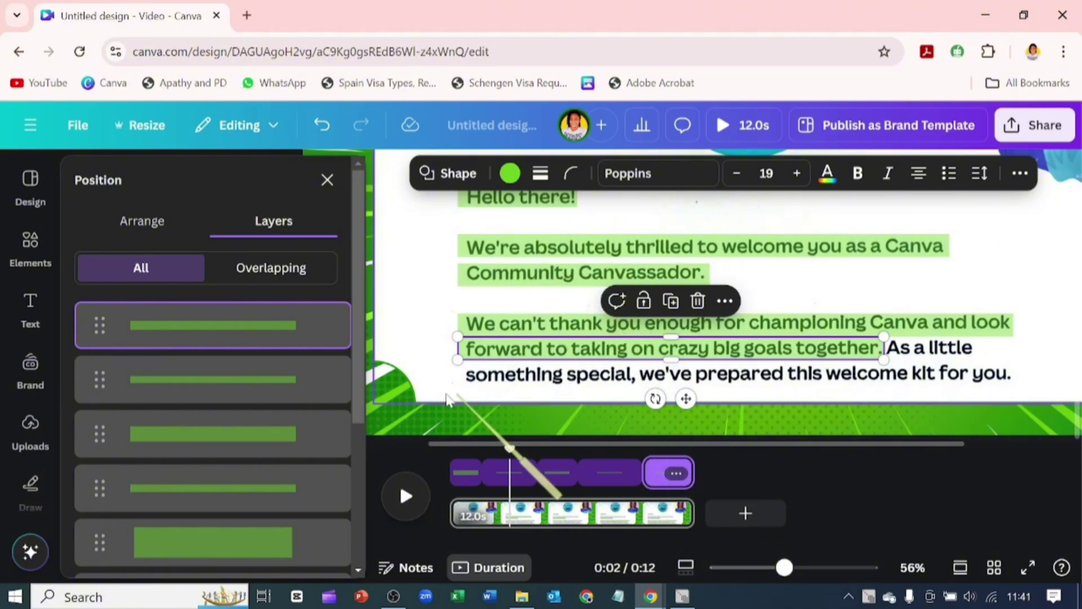
Select all five highlight bars and apply the Wipe animation to them
mouse_move(341, 319)
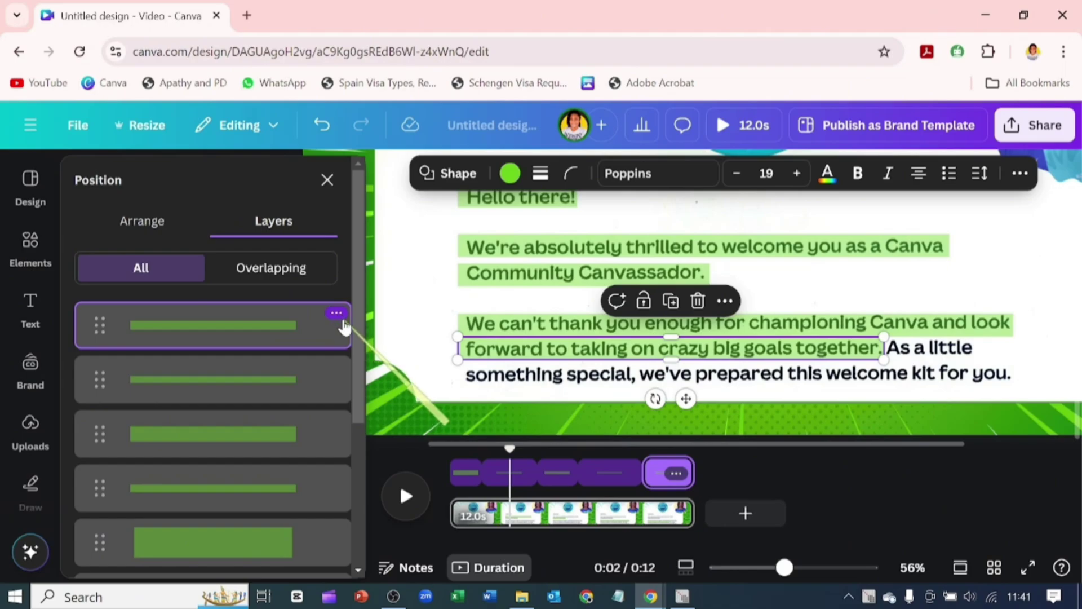
shift+click(297, 548)
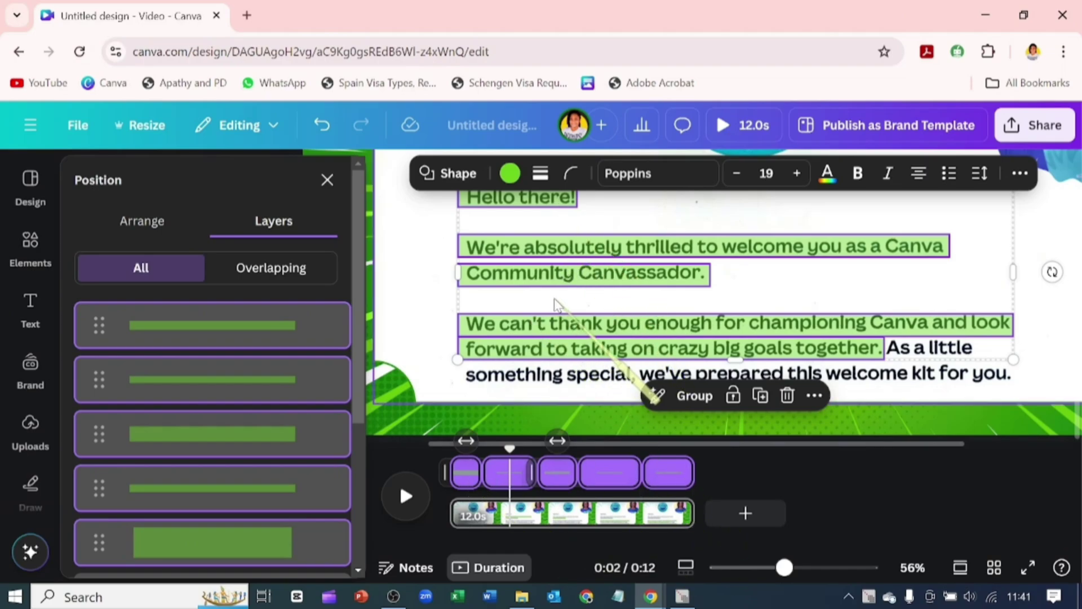
click(1019, 173)
click(893, 212)
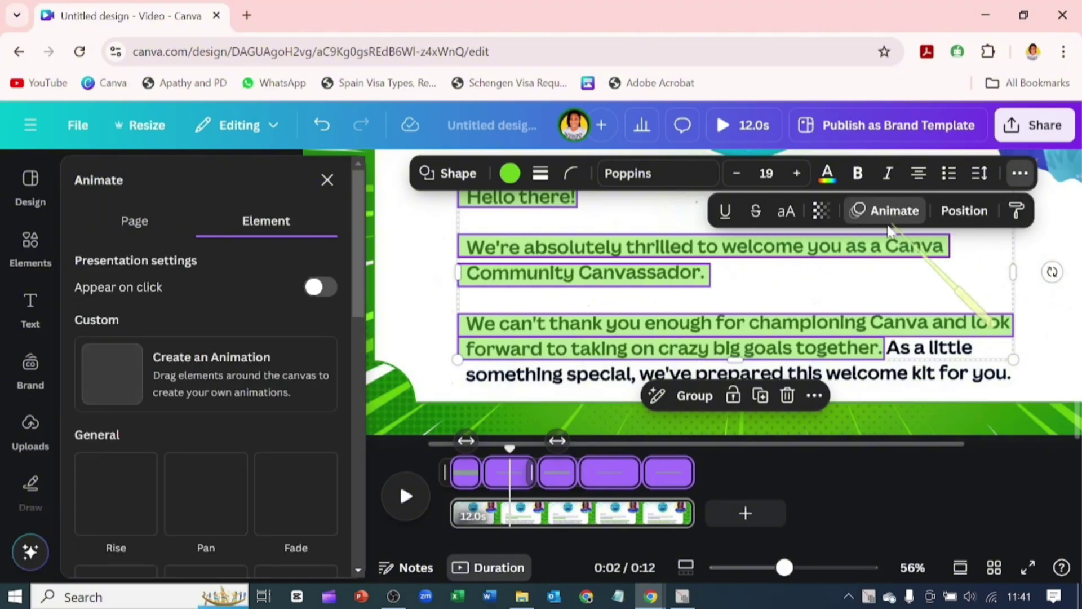
scroll(278, 397, down, 2)
scroll(276, 399, down, 3)
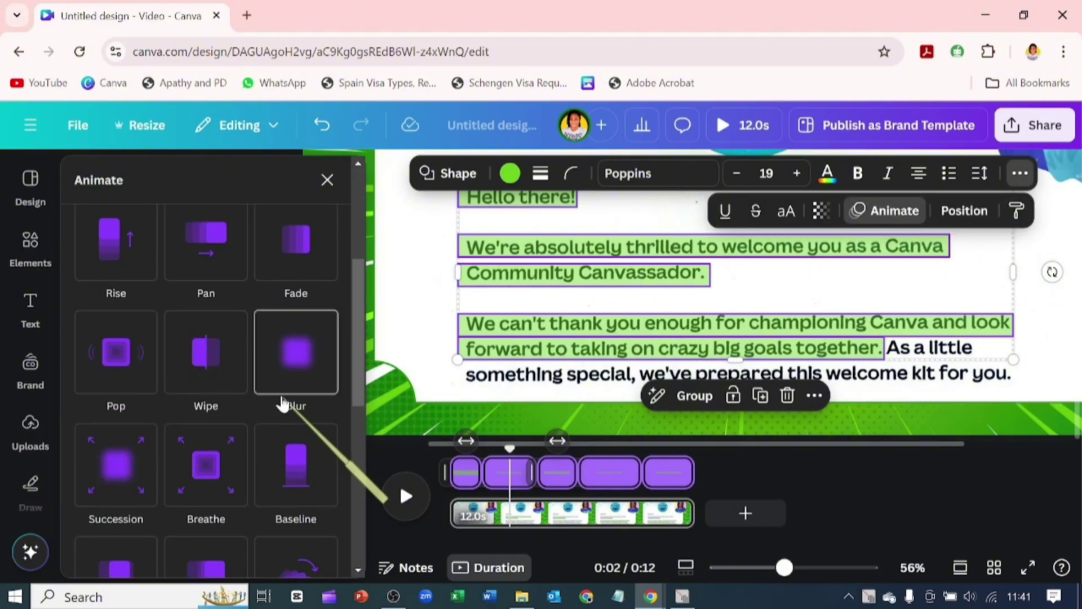
click(196, 372)
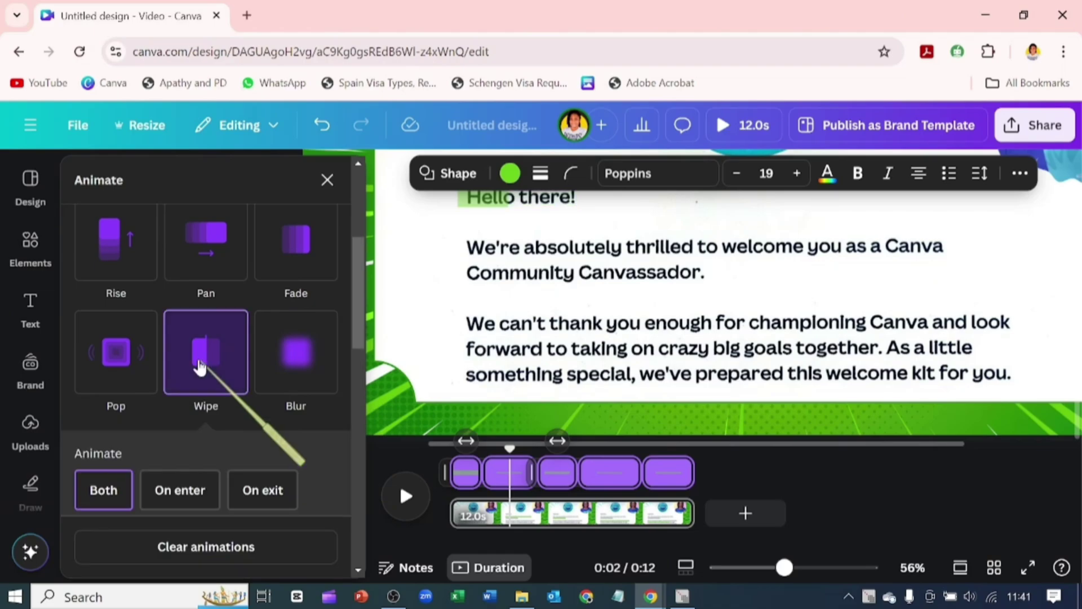
Set the highlights' Wipe animation to run only on enter and slow down its speed
scroll(198, 366, down, 2)
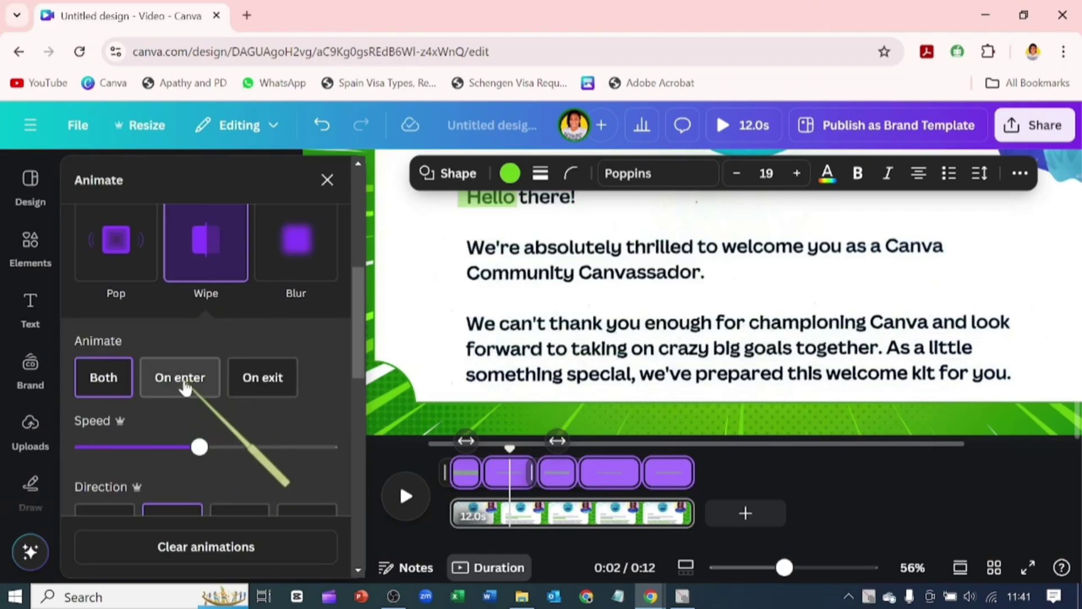
click(188, 381)
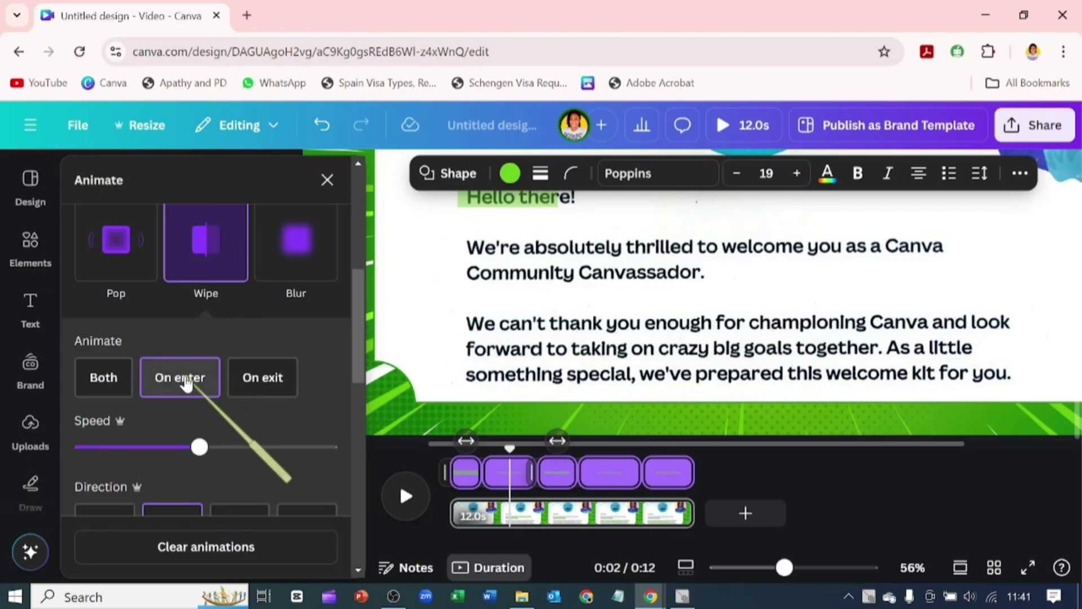
click(150, 449)
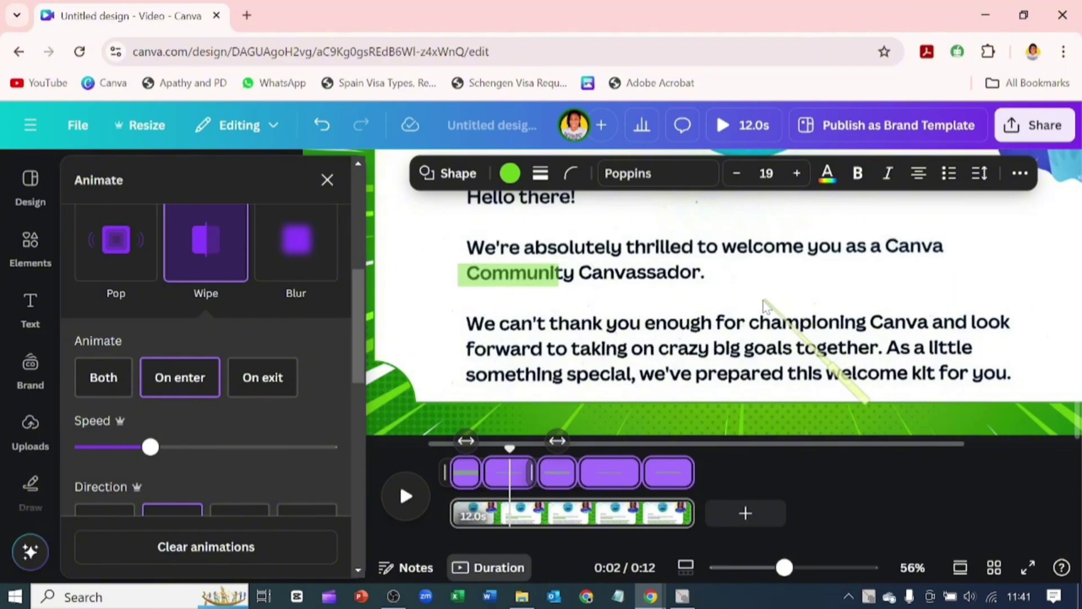
Zoom the canvas out to 30% and play the video to preview the highlight animations
click(327, 179)
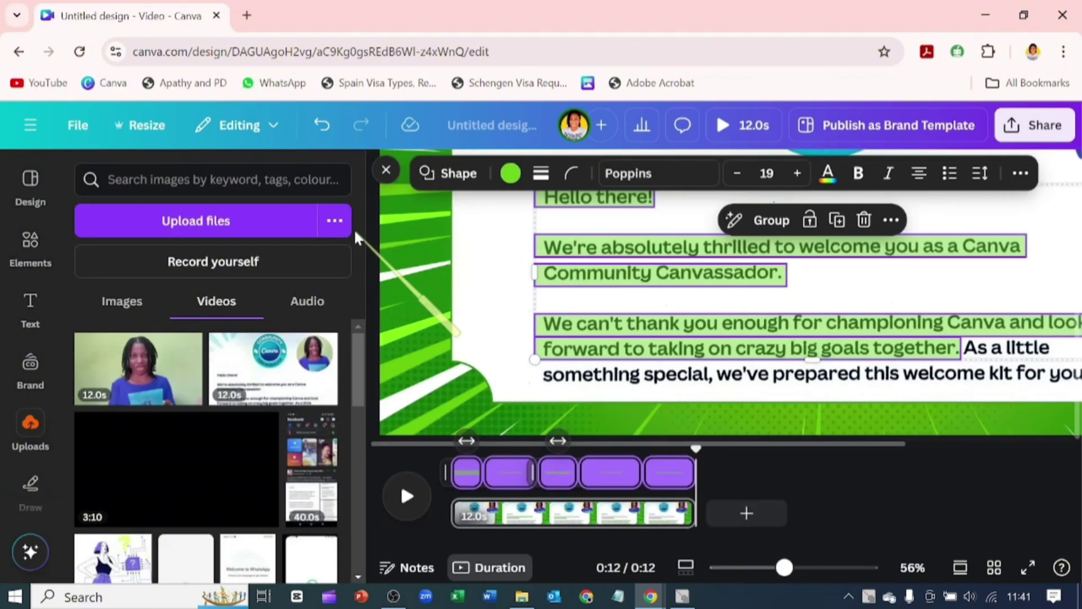
click(385, 170)
click(761, 567)
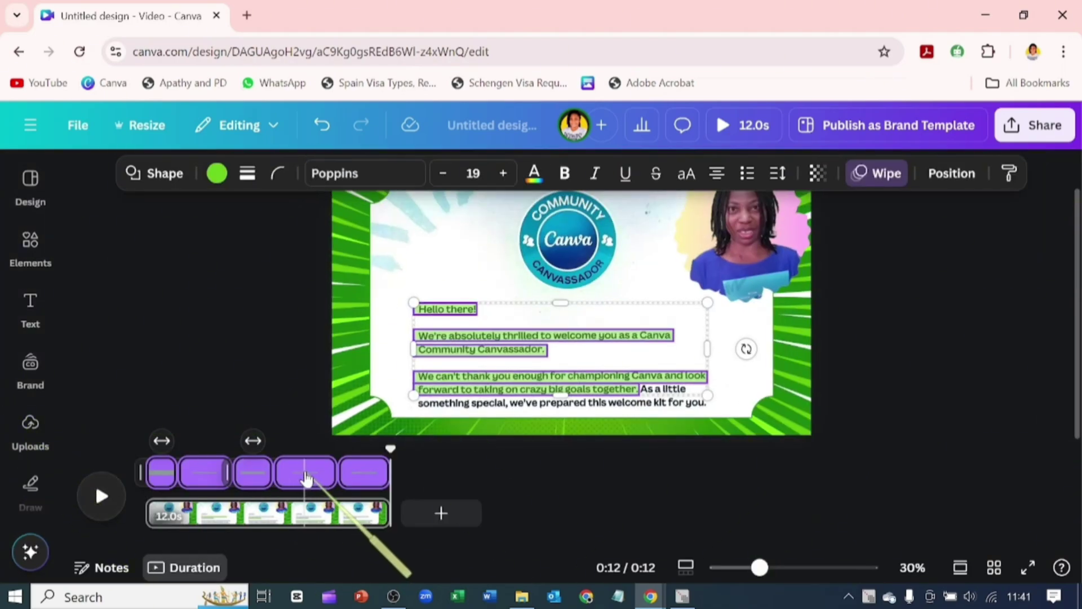
click(303, 507)
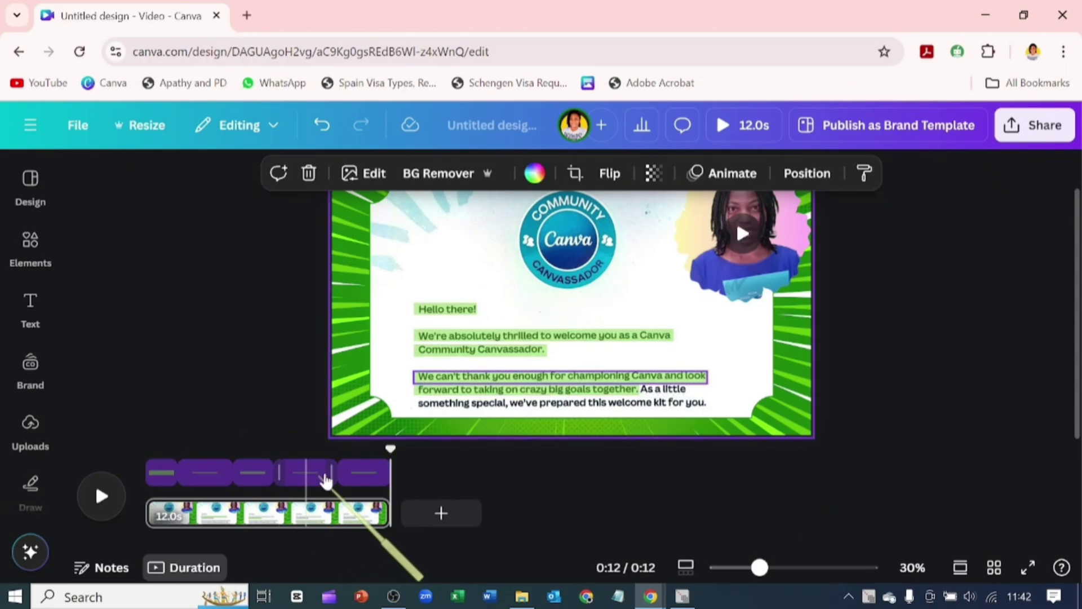
key(space)
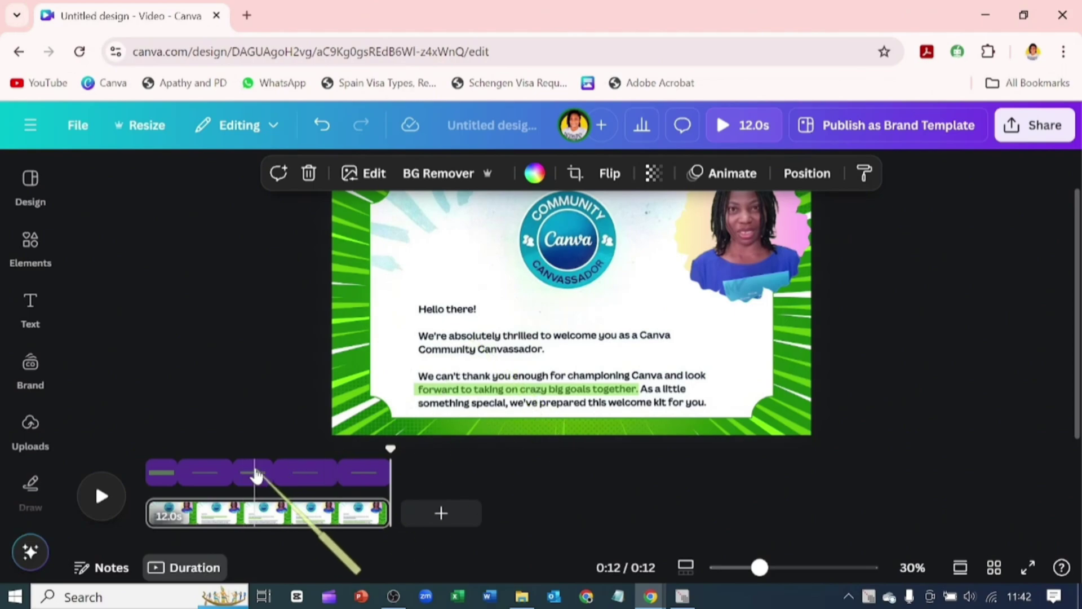
Increase the Wipe animation speed of the "Hello there!" highlight
click(256, 475)
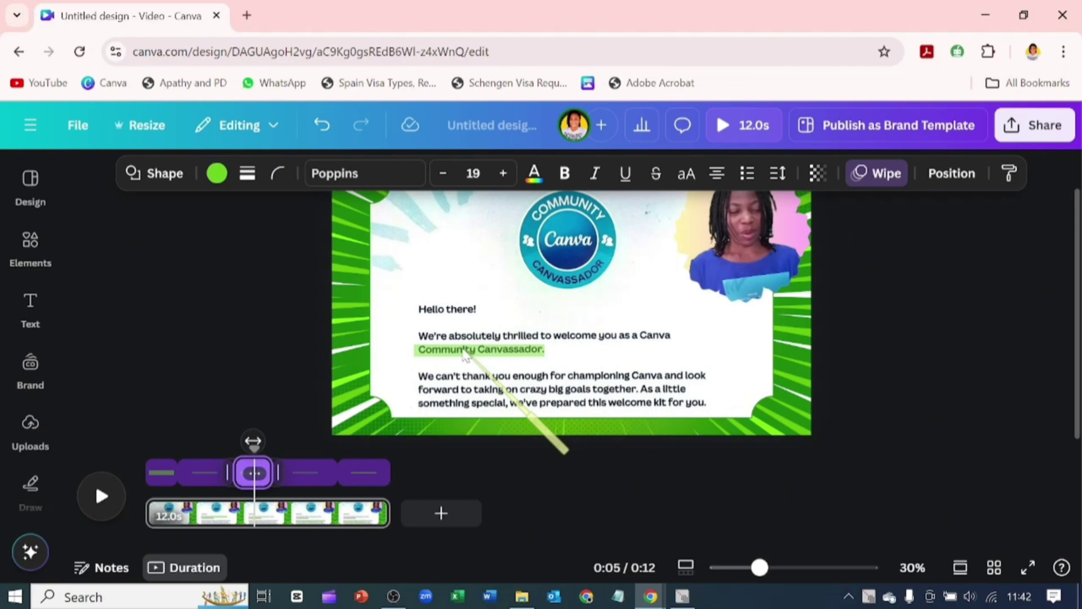
click(950, 175)
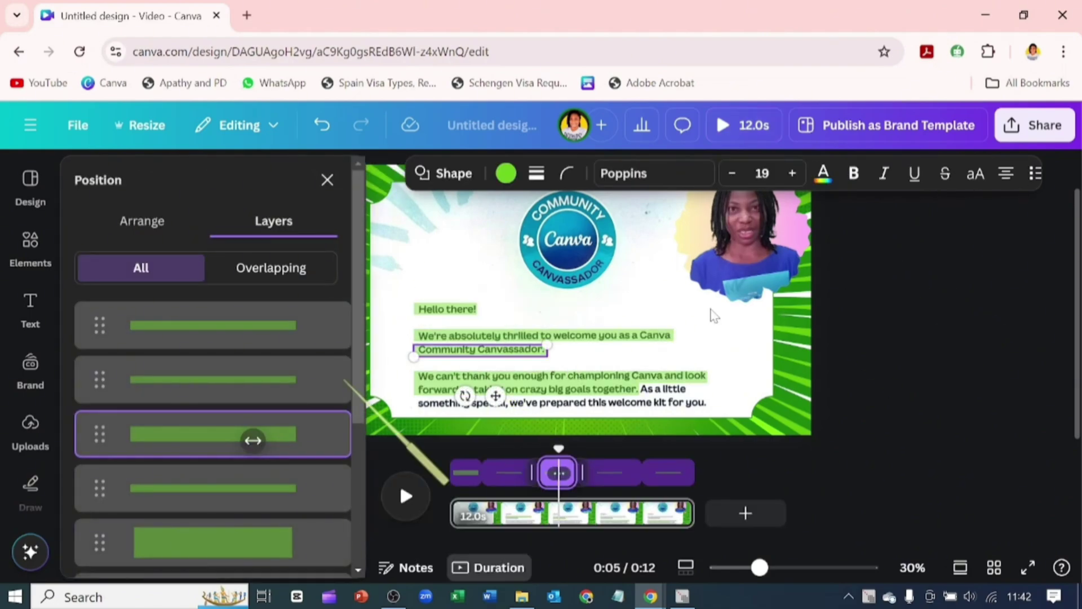
click(250, 367)
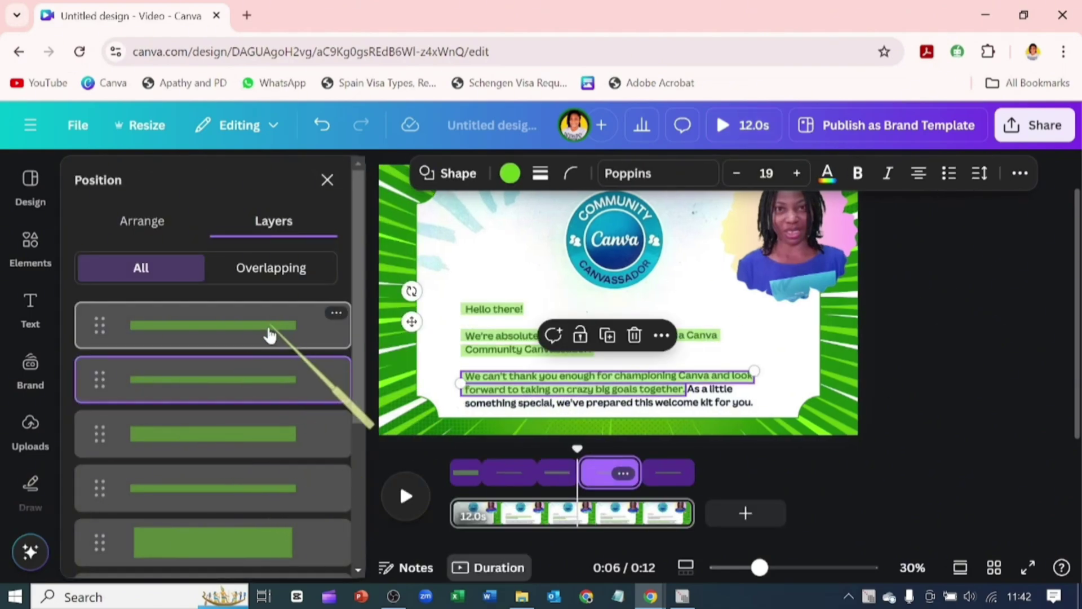
click(254, 439)
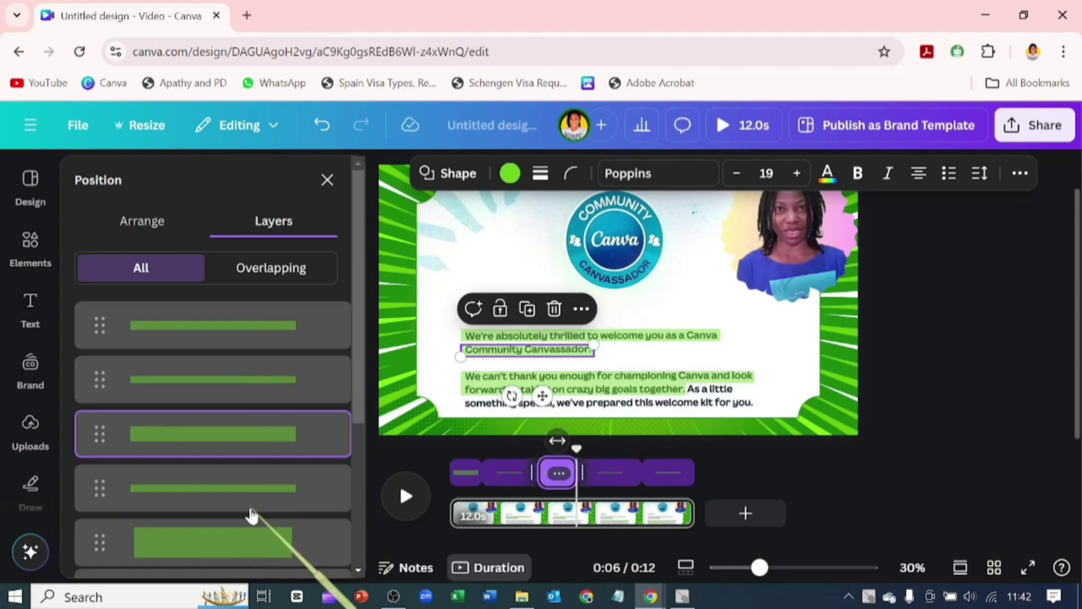
click(248, 538)
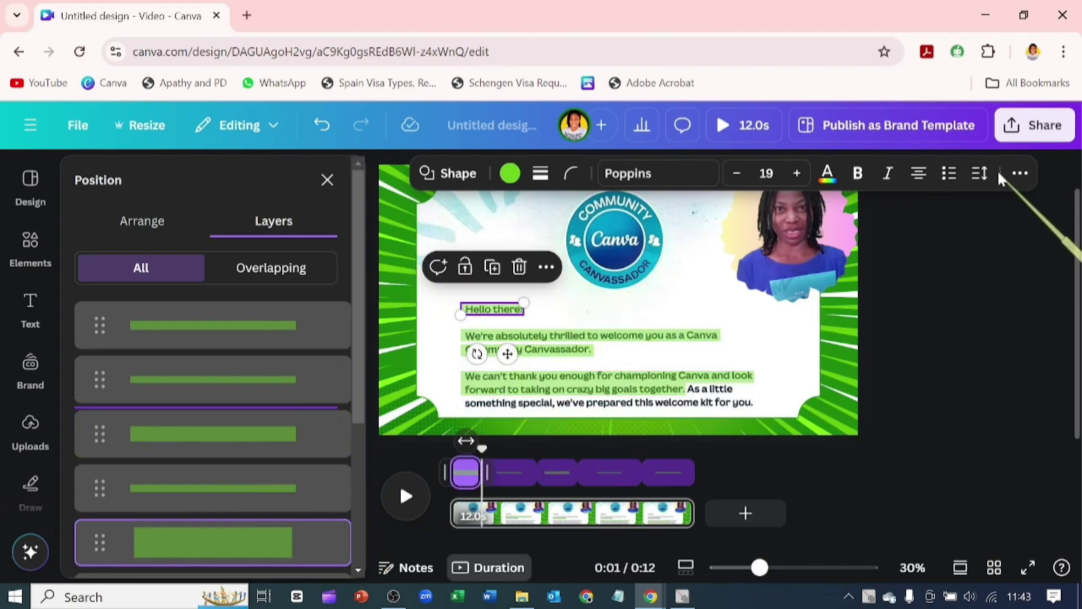
click(1019, 174)
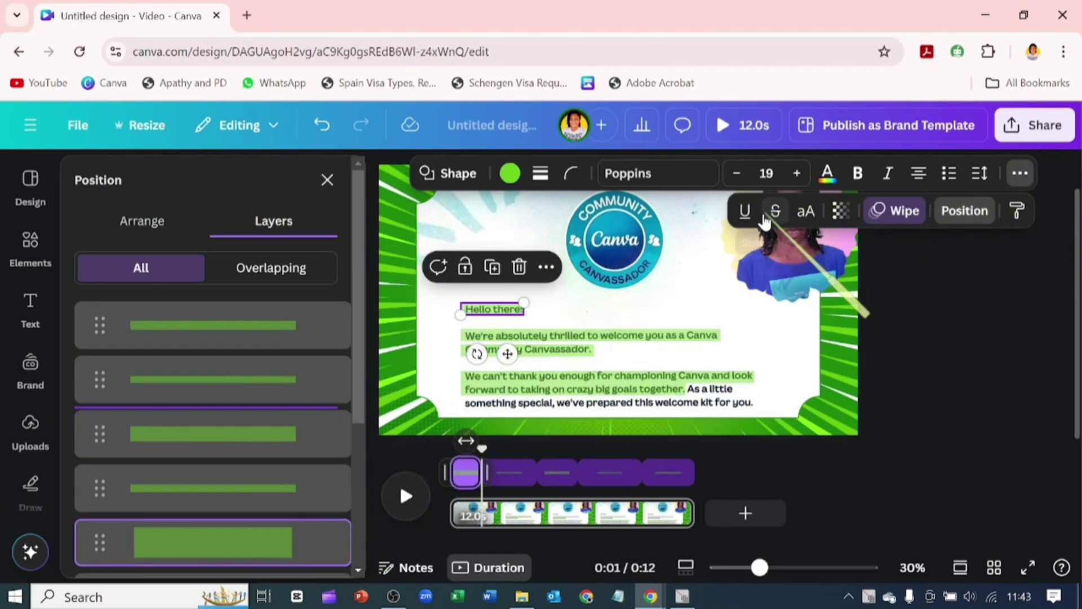
click(895, 211)
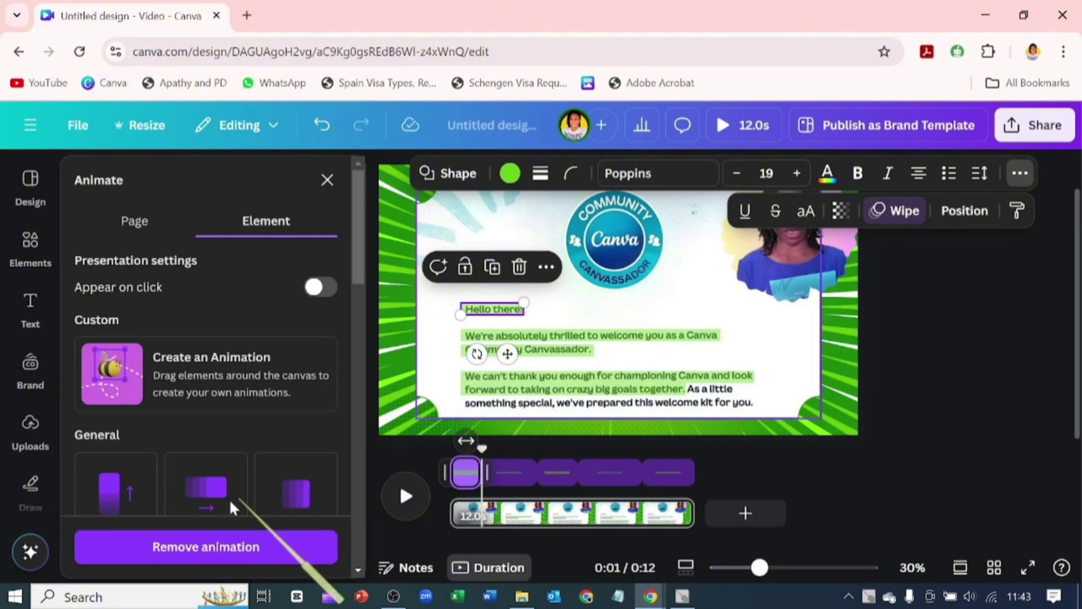
scroll(222, 471, down, 5)
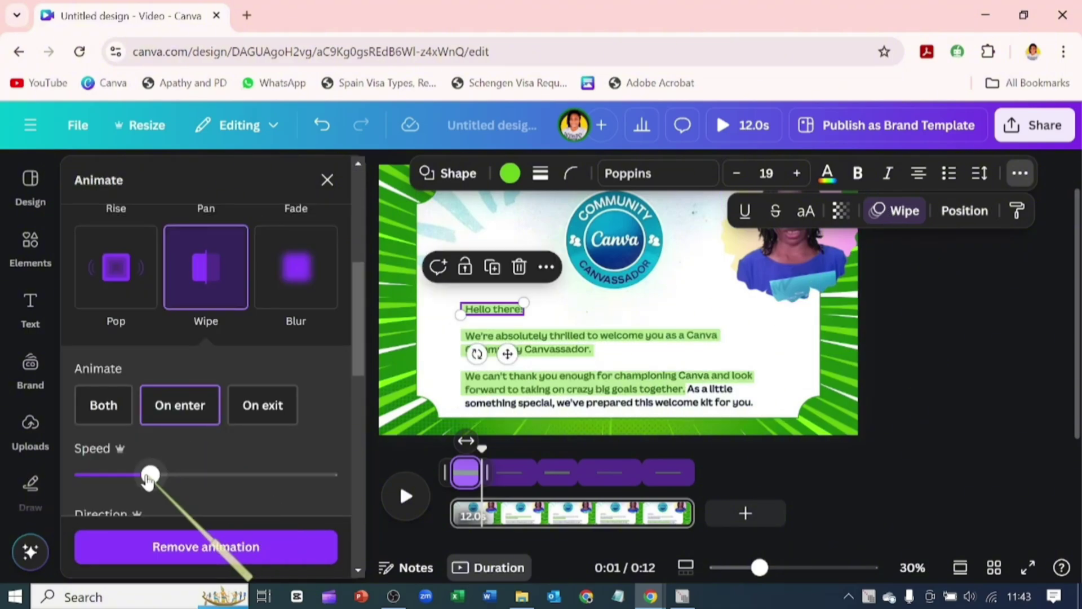
drag(148, 479, 258, 443)
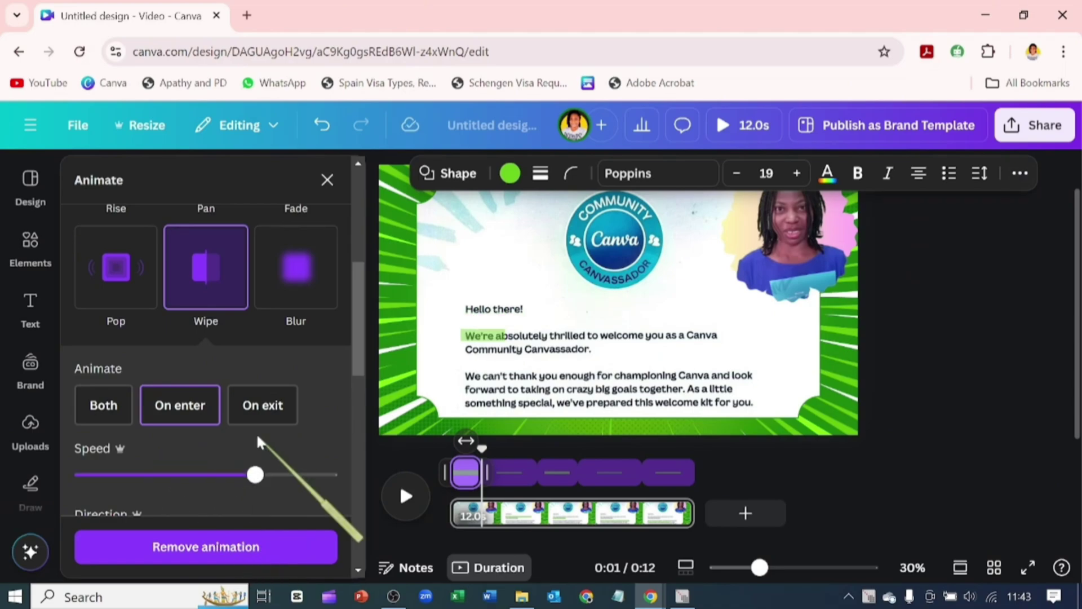